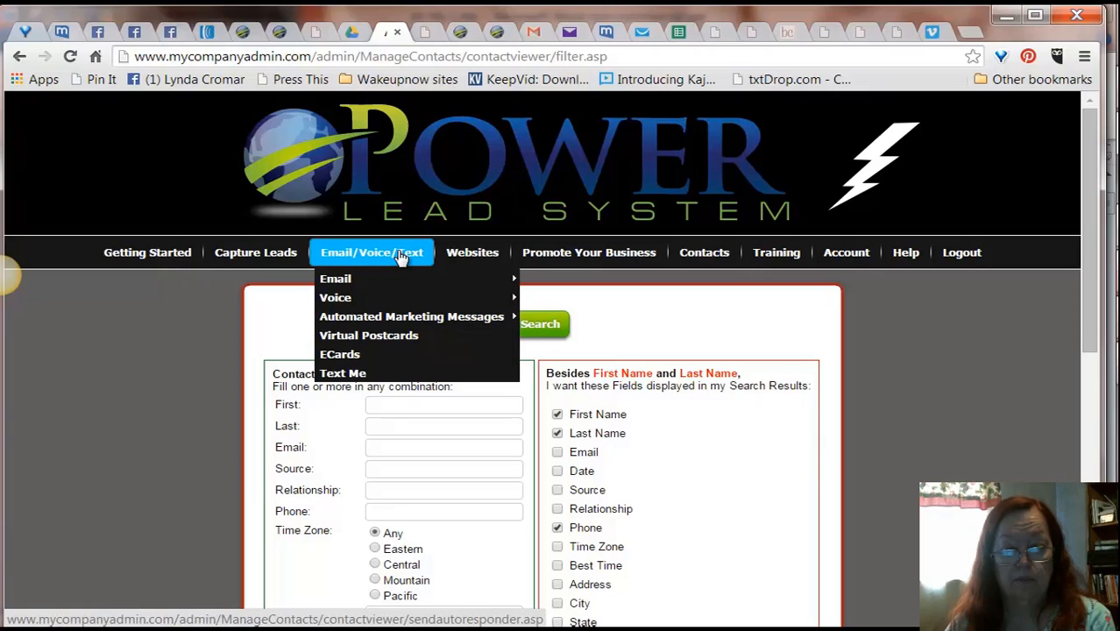
Step: Open the page for viewing and editing email campaigns
{"action": "mouse_move", "coordinate": [400, 281]}
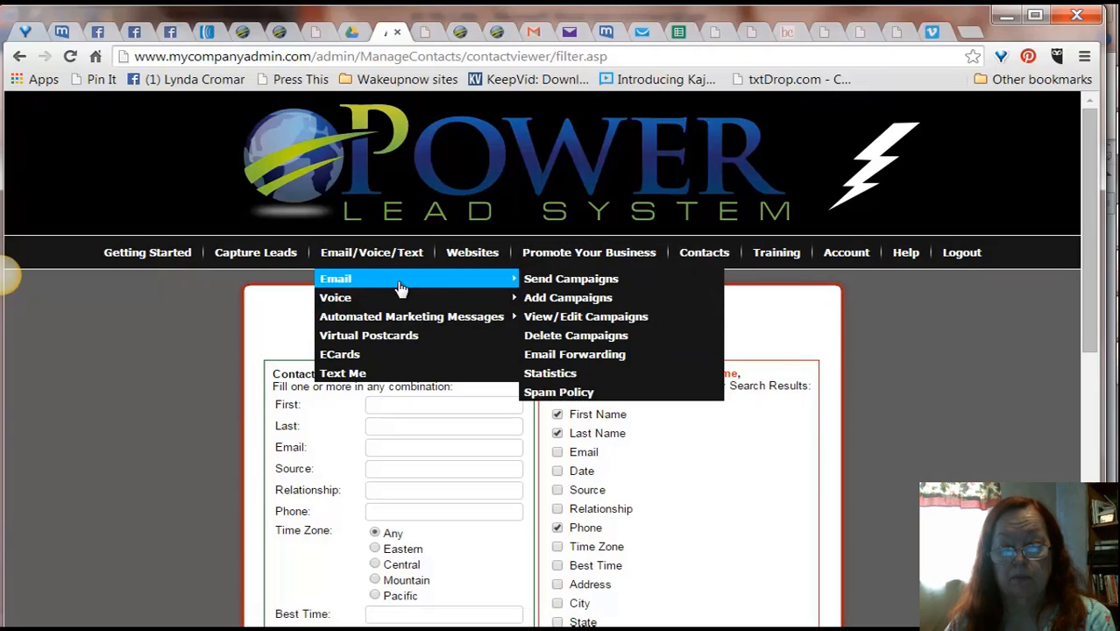
{"action": "left_click", "coordinate": [556, 319]}
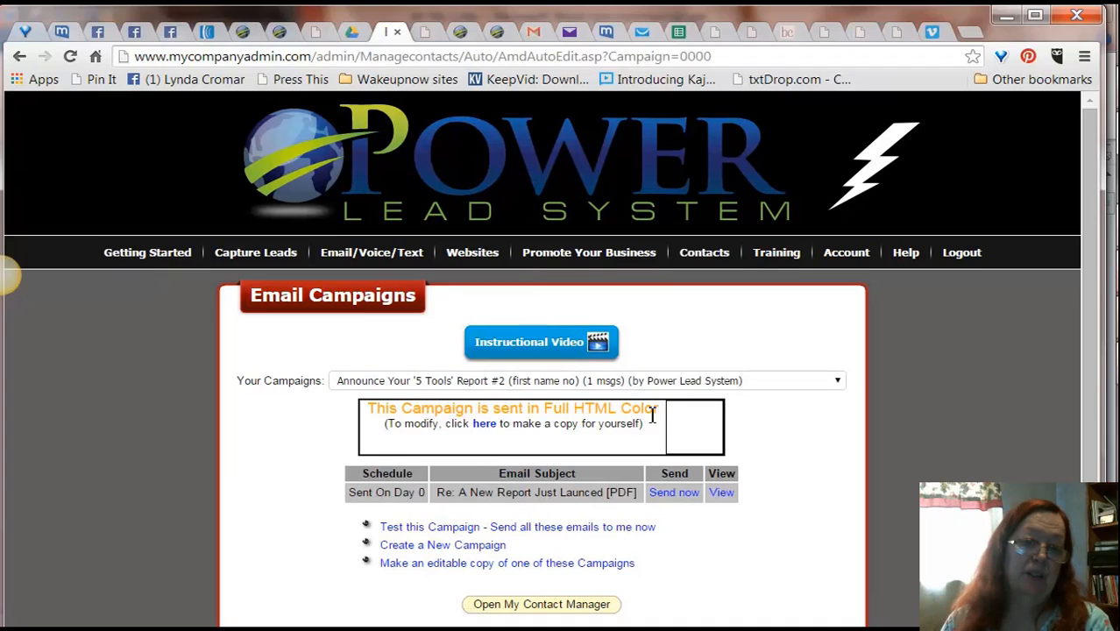
Step: Select the "Daily E-mails (1 msgs) (by Me!)" campaign from the campaign list
{"action": "left_click", "coordinate": [839, 388]}
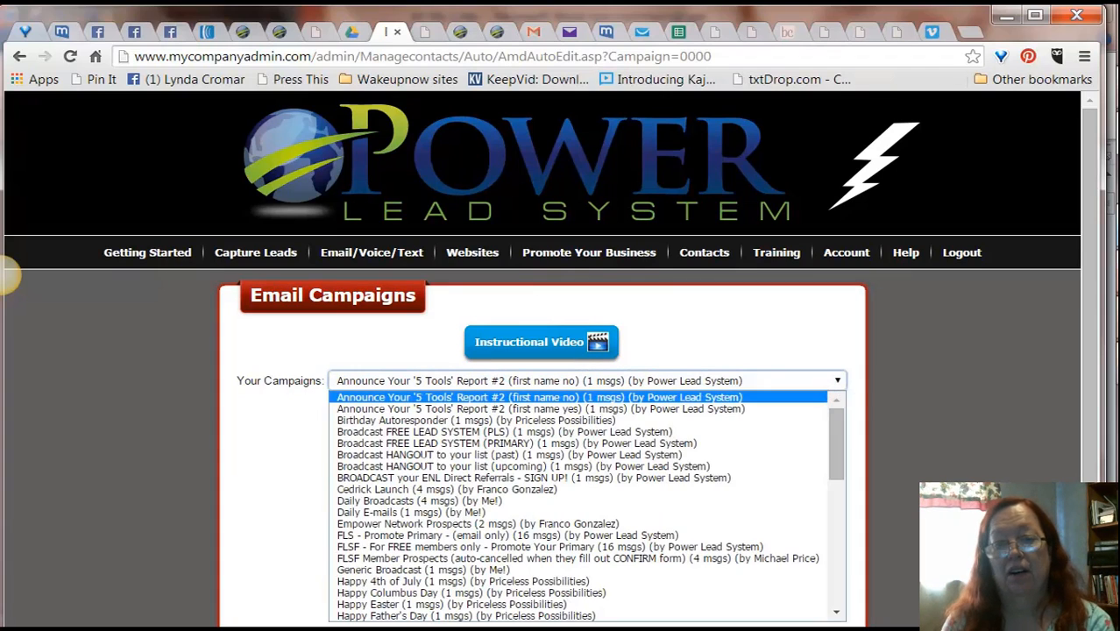
{"action": "left_click_drag", "start_coordinate": [1090, 201], "coordinate": [1093, 291]}
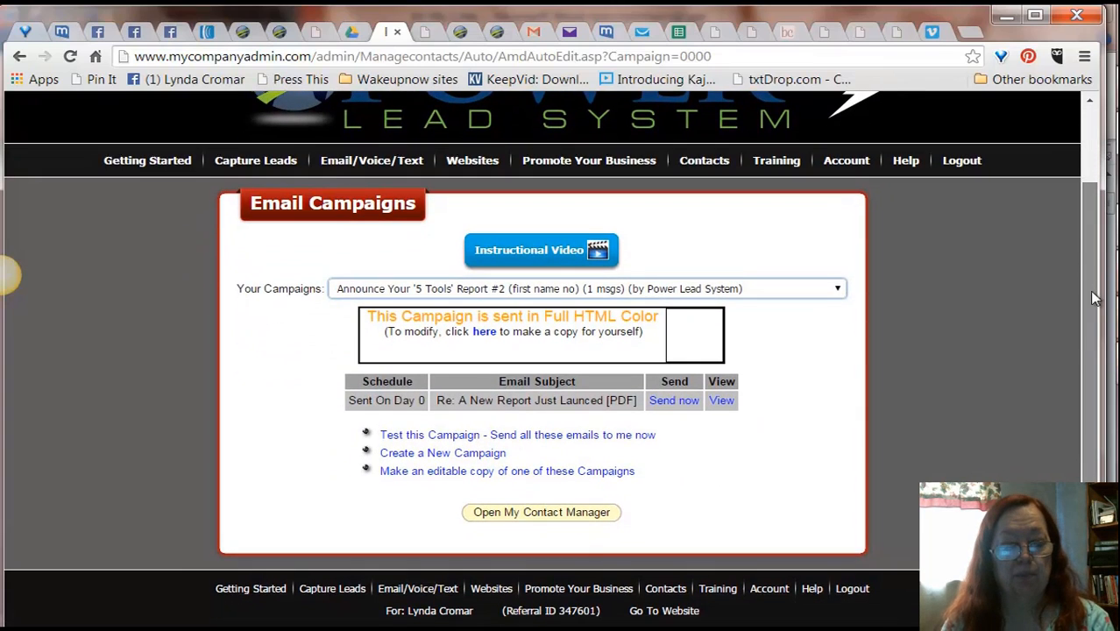
{"action": "left_click", "coordinate": [839, 291]}
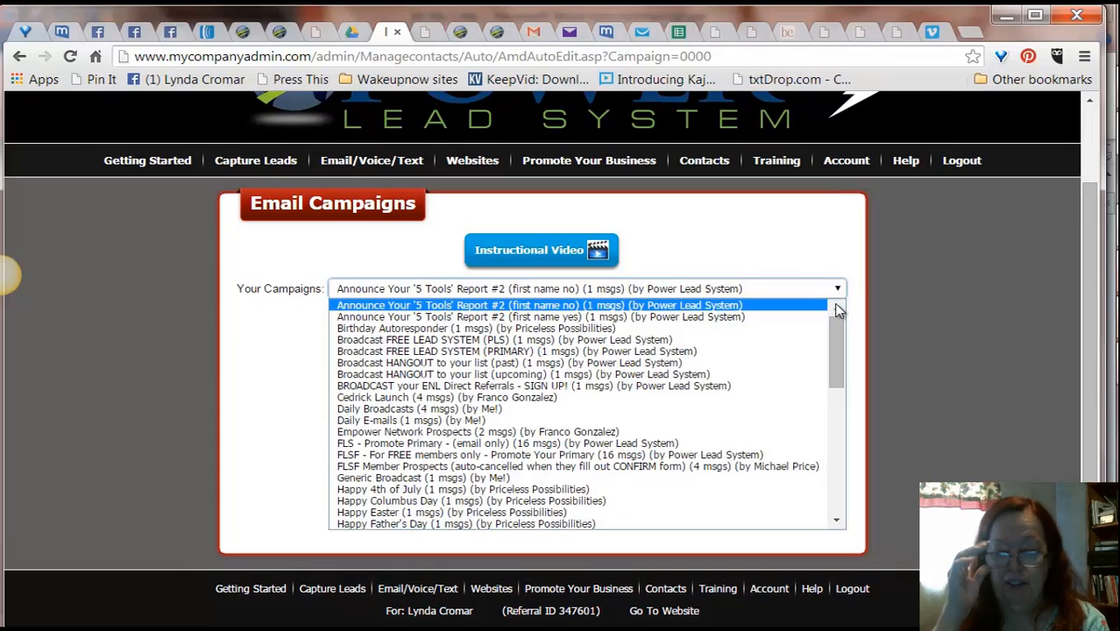
{"action": "left_click", "coordinate": [462, 421]}
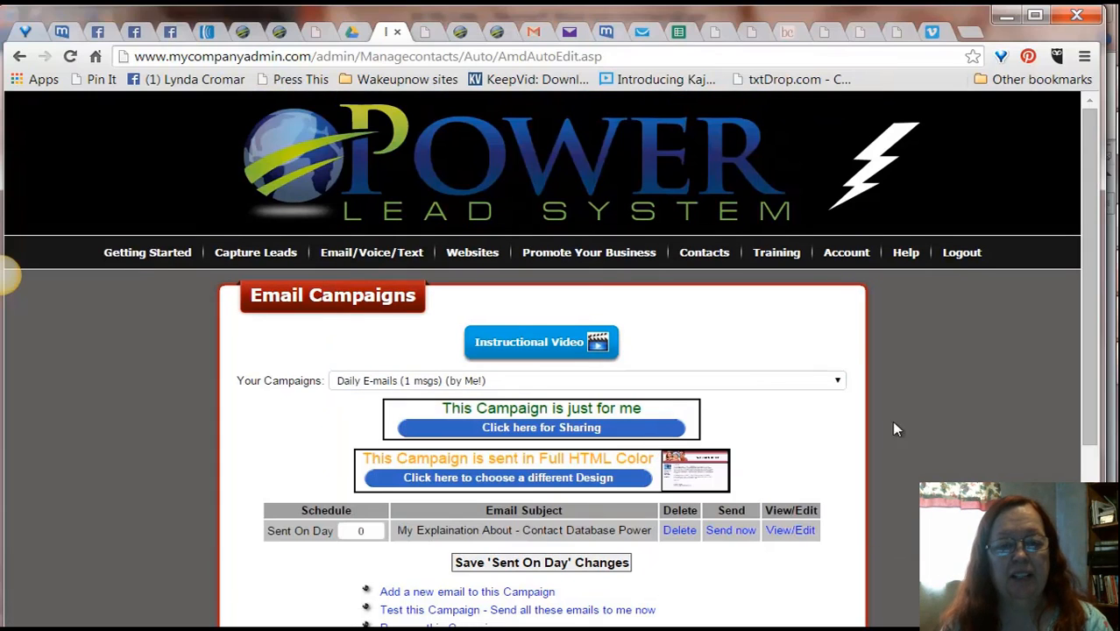
Step: Check how this campaign's email looks when received in the mail.com inbox tab
{"action": "left_click_drag", "start_coordinate": [1091, 233], "coordinate": [1107, 304]}
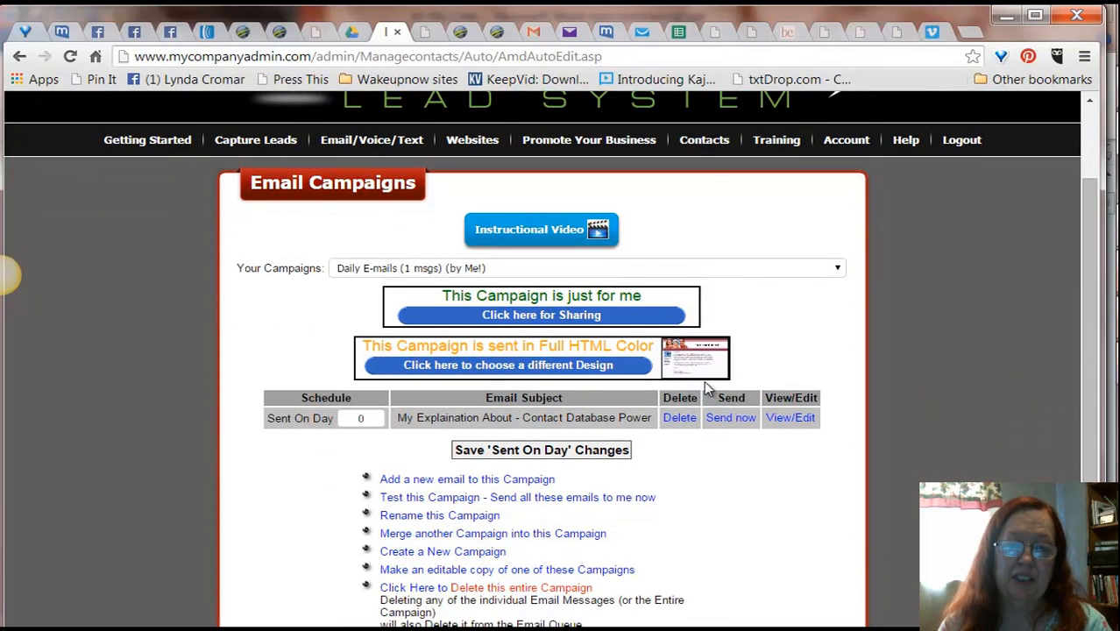
{"action": "left_click", "coordinate": [607, 35]}
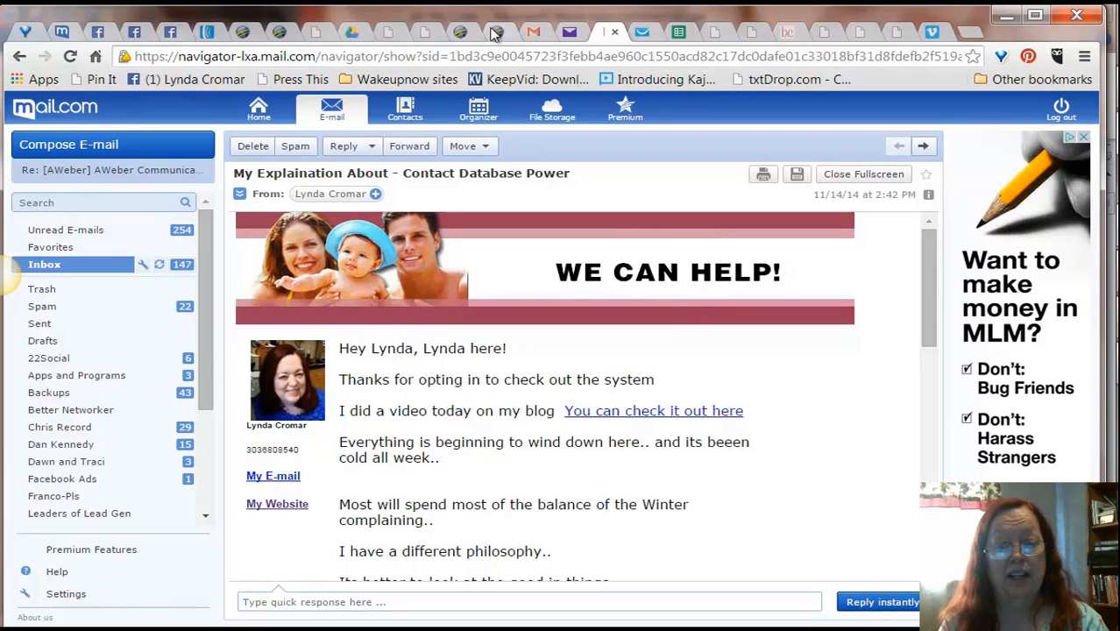
{"action": "left_click", "coordinate": [396, 35]}
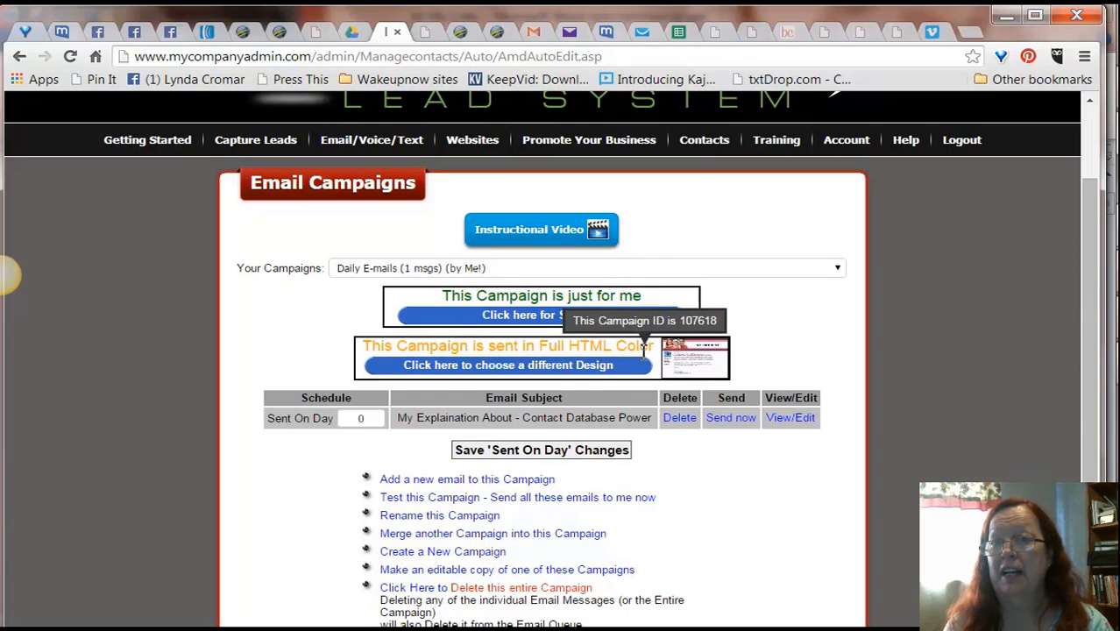
Step: Open the design chooser for this campaign and browse through the available email templates
{"action": "left_click", "coordinate": [592, 367]}
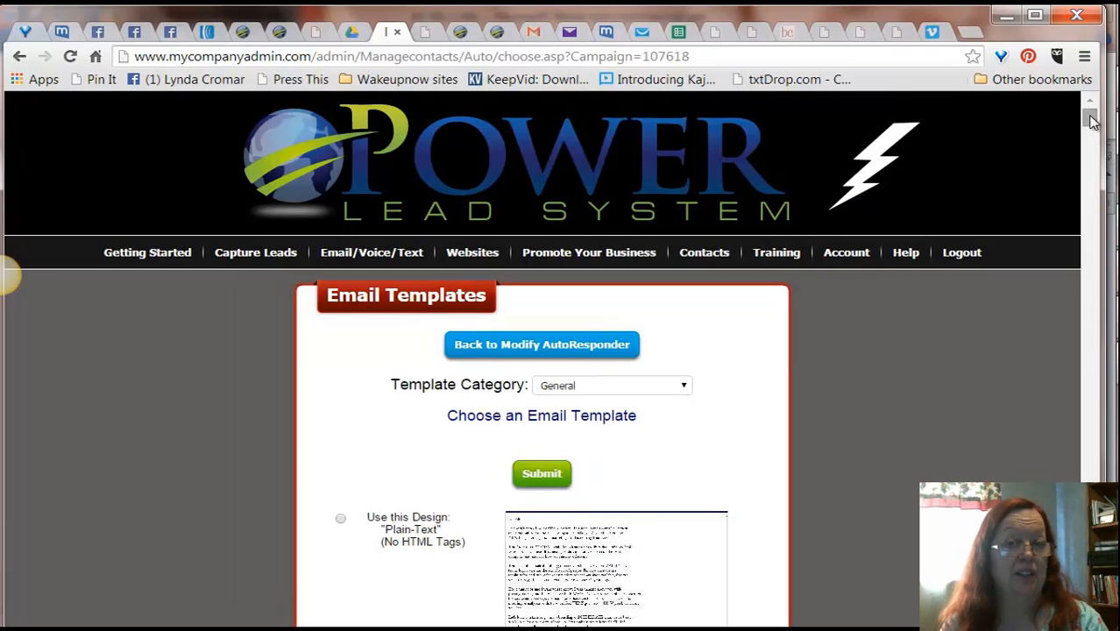
{"action": "left_click_drag", "start_coordinate": [1091, 121], "coordinate": [1086, 616]}
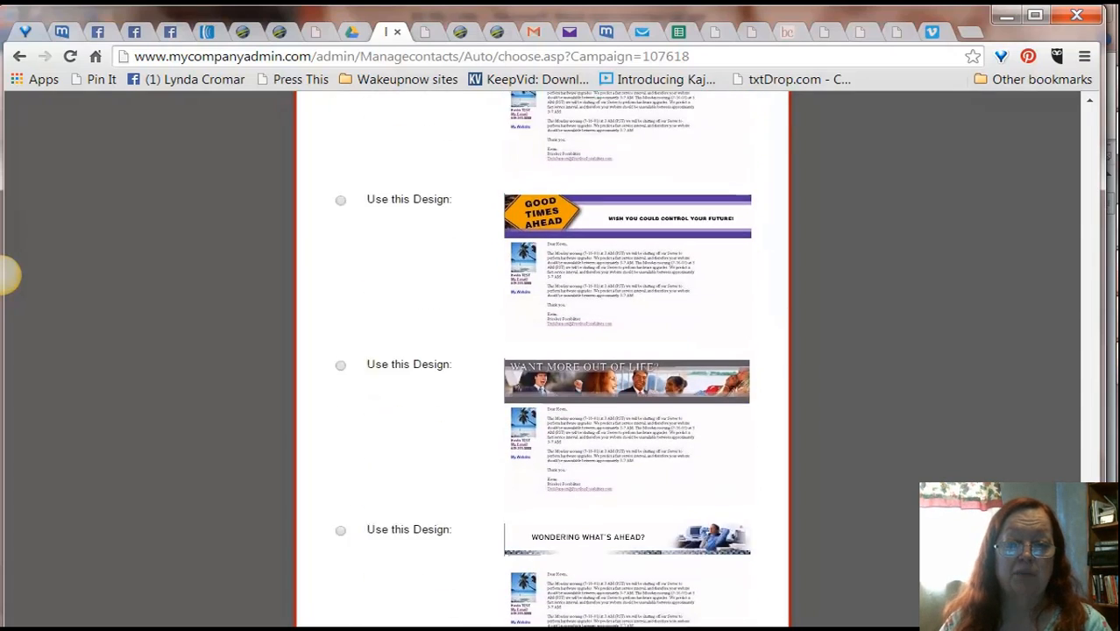
{"action": "scroll", "coordinate": [7, 274], "scroll_direction": "down", "scroll_amount": 6}
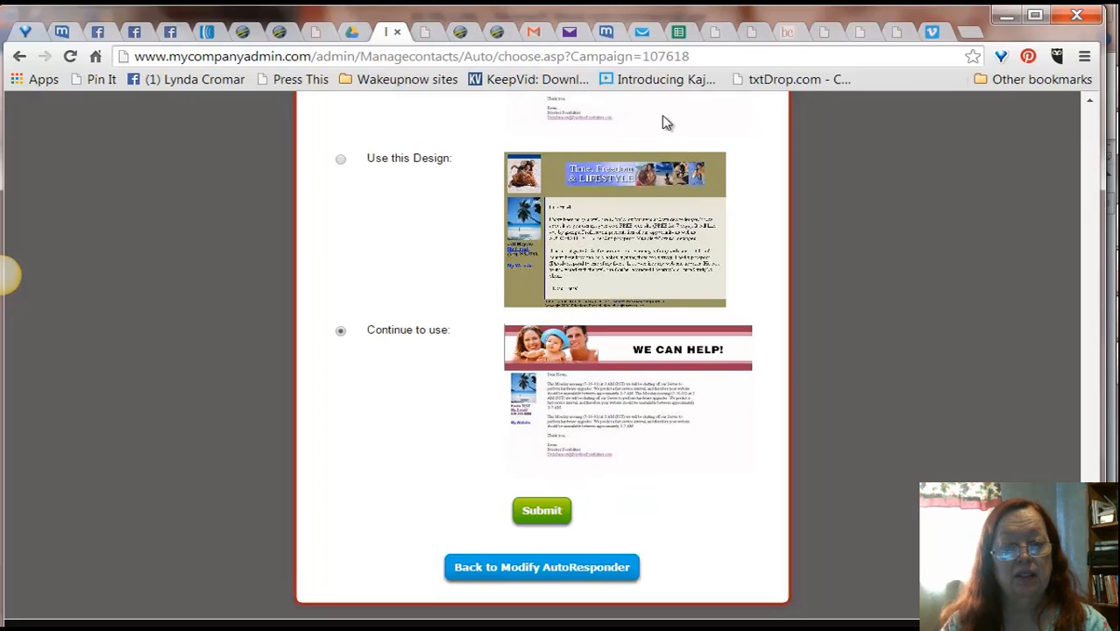
Step: Review the received campaign email and its banner in the mail.com inbox tab
{"action": "left_click", "coordinate": [428, 39]}
{"action": "left_click", "coordinate": [389, 39]}
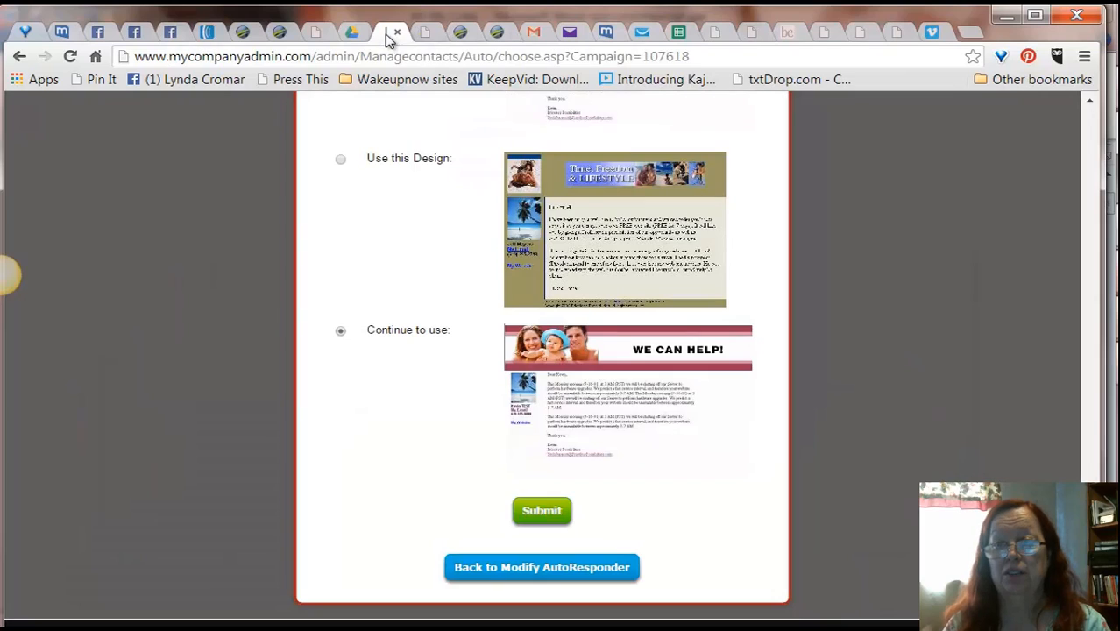
{"action": "left_click", "coordinate": [606, 31]}
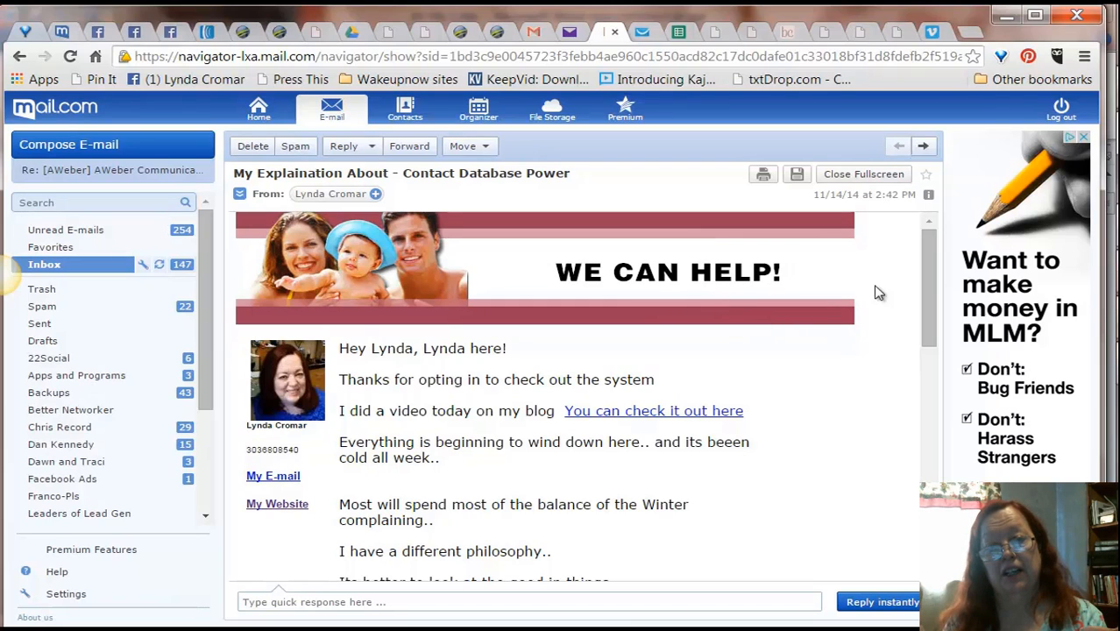
{"action": "left_click_drag", "start_coordinate": [927, 246], "coordinate": [927, 246]}
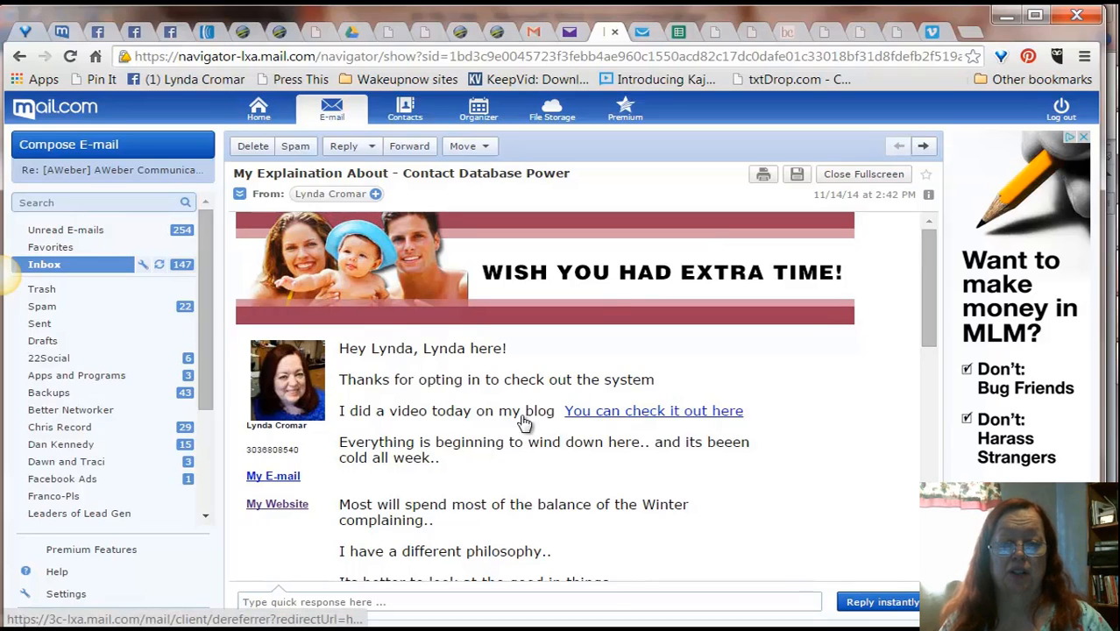
{"action": "mouse_move", "coordinate": [928, 248]}
{"action": "left_mouse_down"}
{"action": "mouse_move", "coordinate": [942, 433]}
{"action": "mouse_move", "coordinate": [949, 278]}
{"action": "left_mouse_up"}
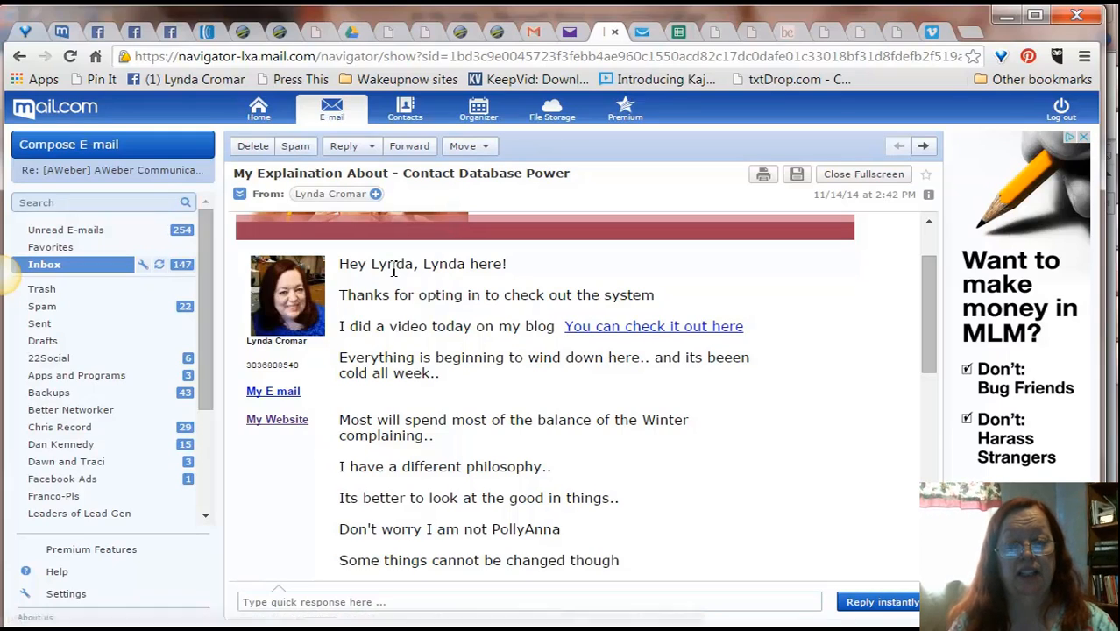
{"action": "mouse_move", "coordinate": [933, 299]}
{"action": "left_mouse_down"}
{"action": "mouse_move", "coordinate": [914, 478]}
{"action": "mouse_move", "coordinate": [908, 281]}
{"action": "left_mouse_up"}
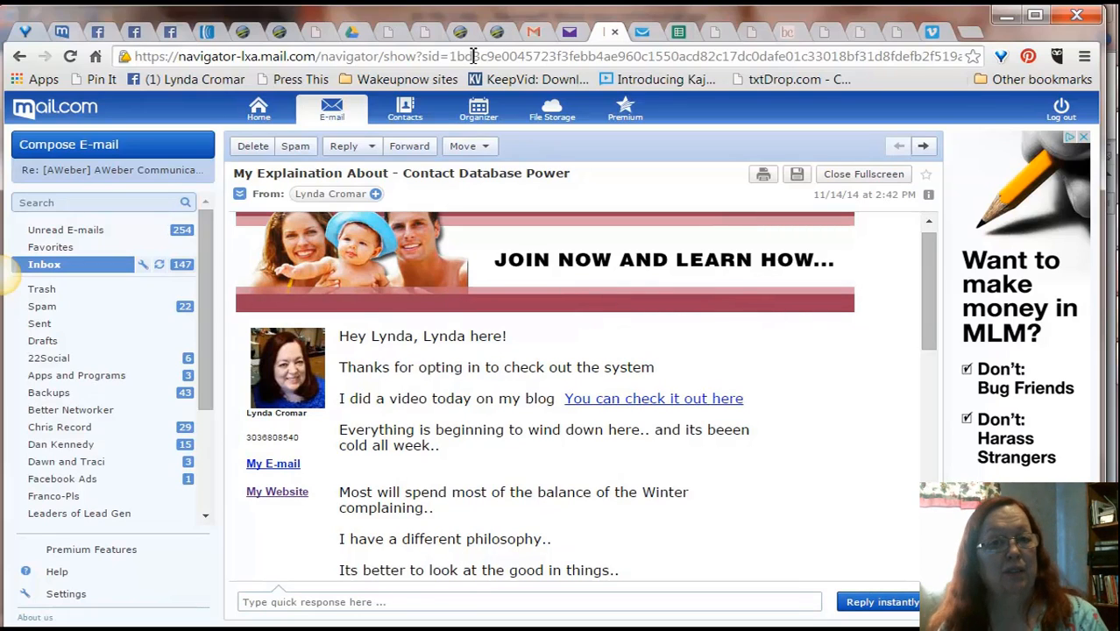
Step: Submit the design chooser, keeping the current design for the campaign
{"action": "left_click", "coordinate": [393, 33]}
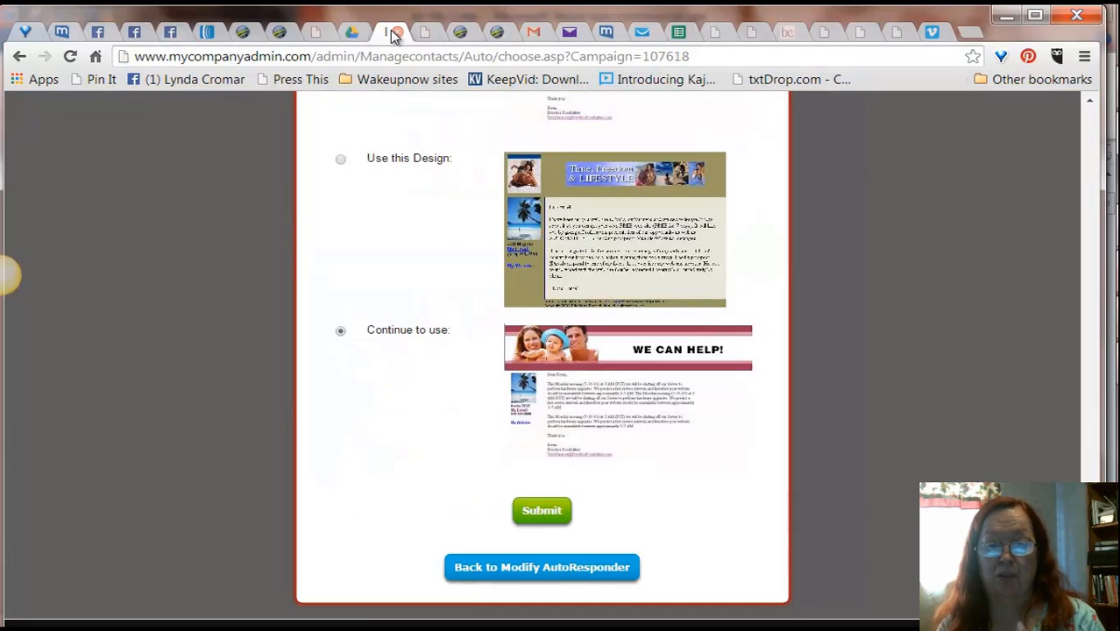
{"action": "left_click", "coordinate": [542, 512]}
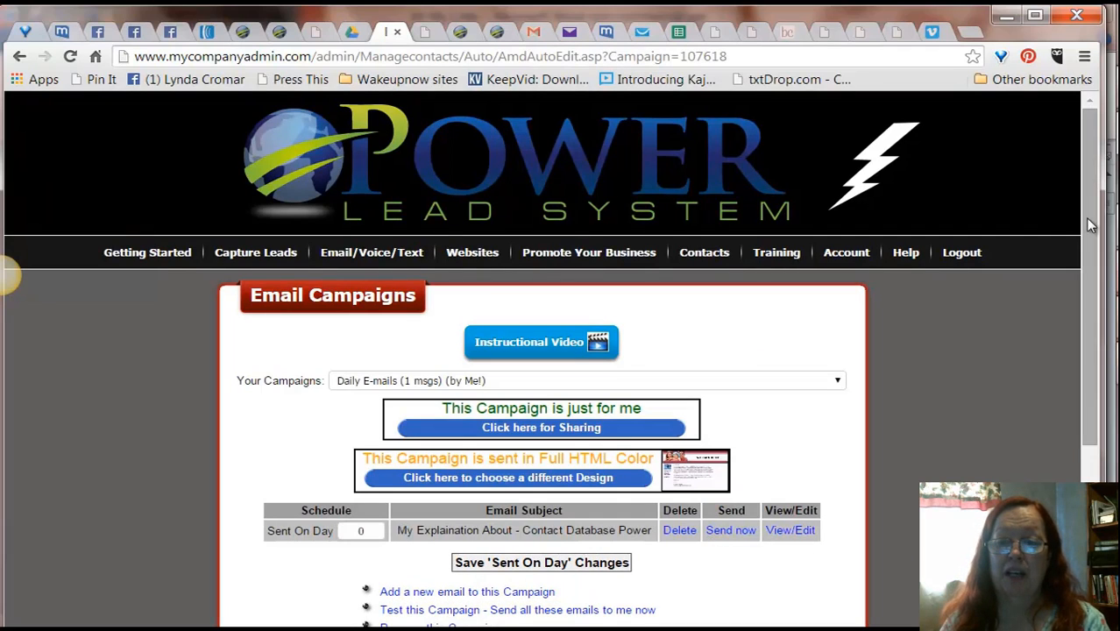
Step: Open the campaign's email in the Autoresponder Campaign Editor and scroll through its message body
{"action": "left_click_drag", "start_coordinate": [1091, 226], "coordinate": [1094, 367]}
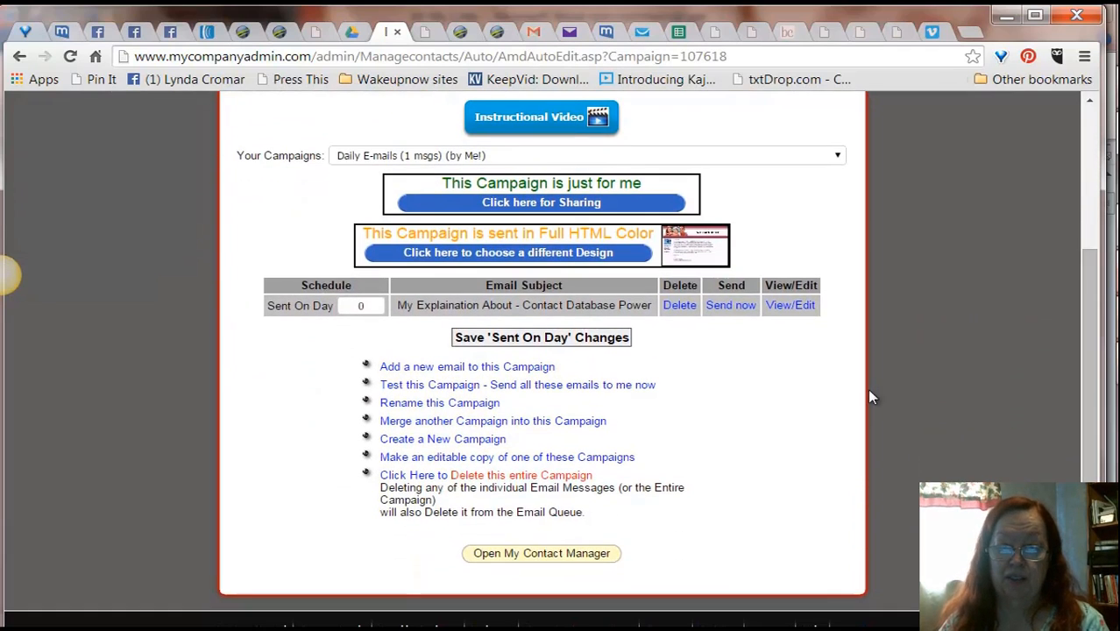
{"action": "left_click", "coordinate": [794, 307]}
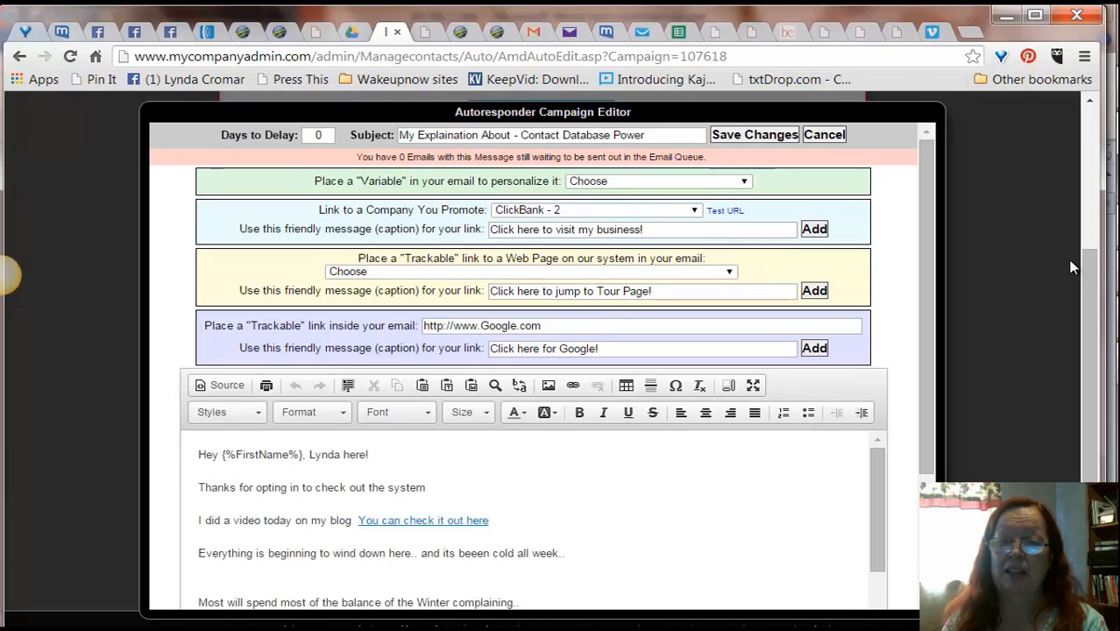
{"action": "left_click_drag", "start_coordinate": [1087, 274], "coordinate": [1087, 309]}
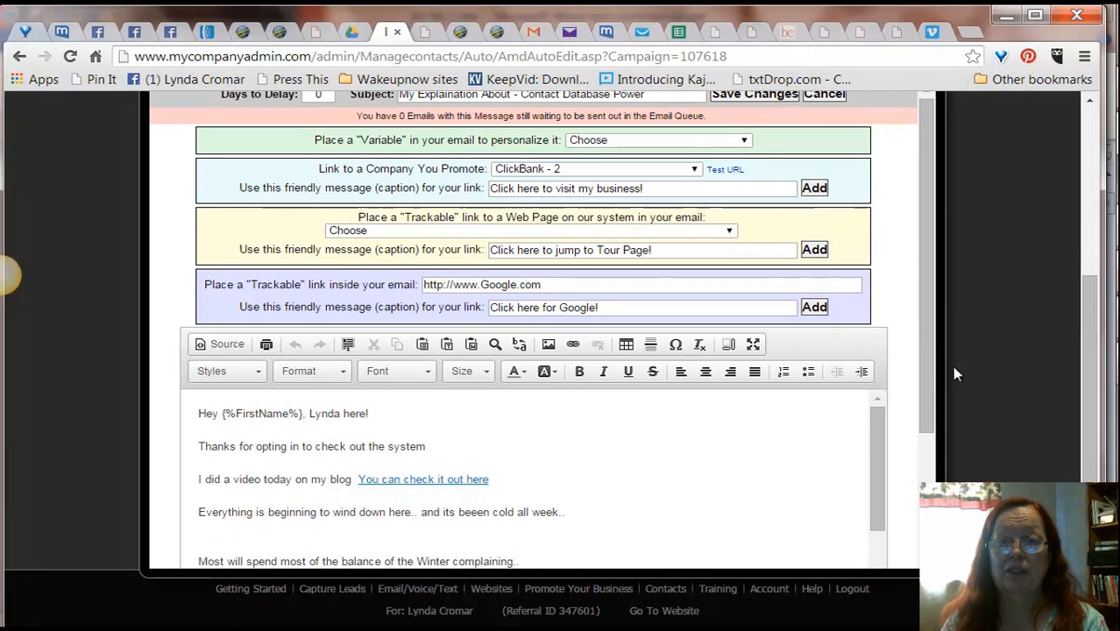
{"action": "left_click_drag", "start_coordinate": [872, 425], "coordinate": [881, 605]}
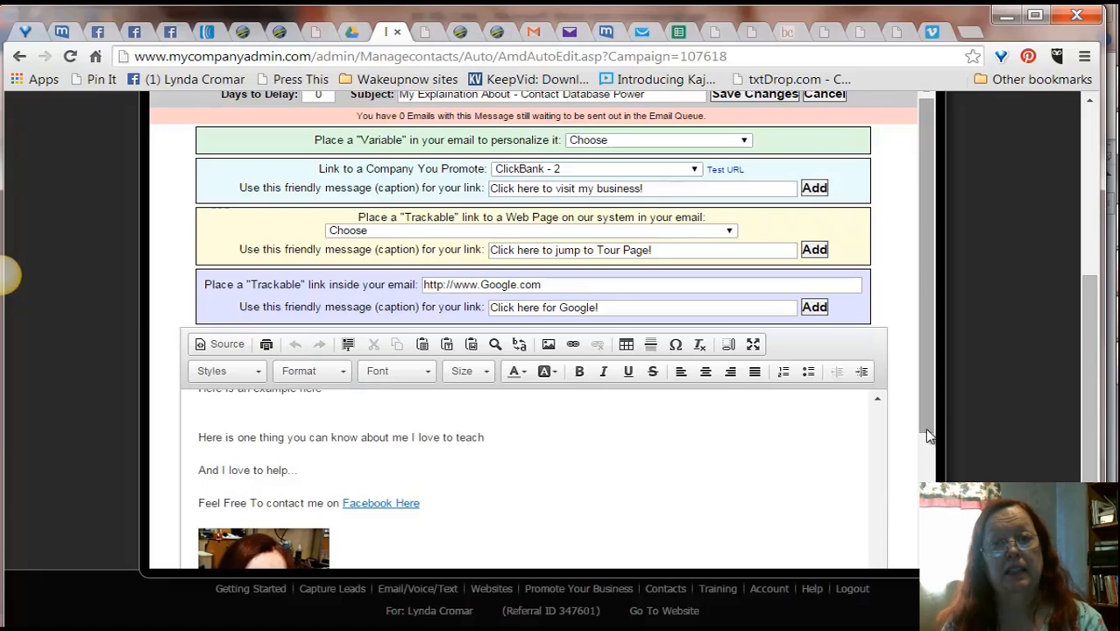
{"action": "left_click_drag", "start_coordinate": [924, 405], "coordinate": [927, 500]}
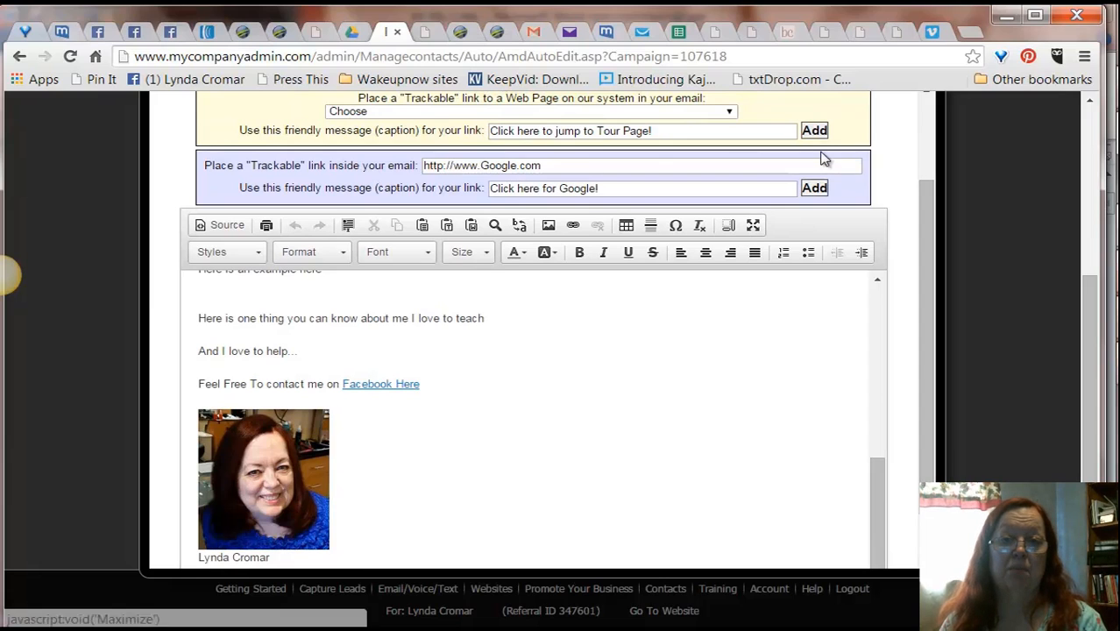
{"action": "left_click_drag", "start_coordinate": [1101, 333], "coordinate": [1100, 285]}
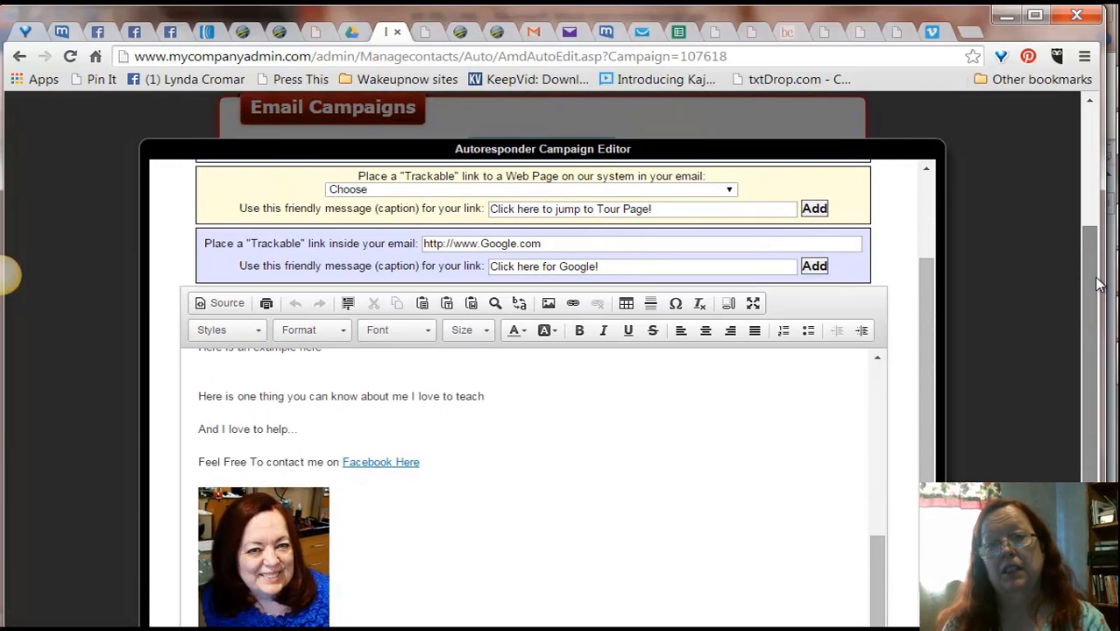
Step: Select the photo in the message, open its image properties, and browse the server's image library
{"action": "left_click", "coordinate": [264, 553]}
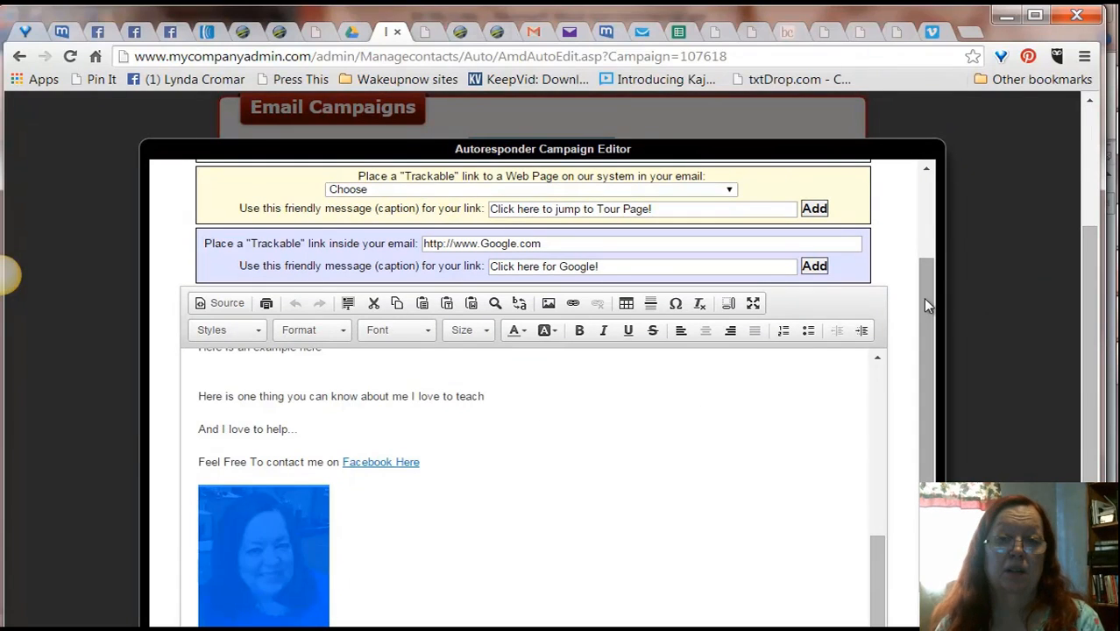
{"action": "left_click", "coordinate": [548, 303]}
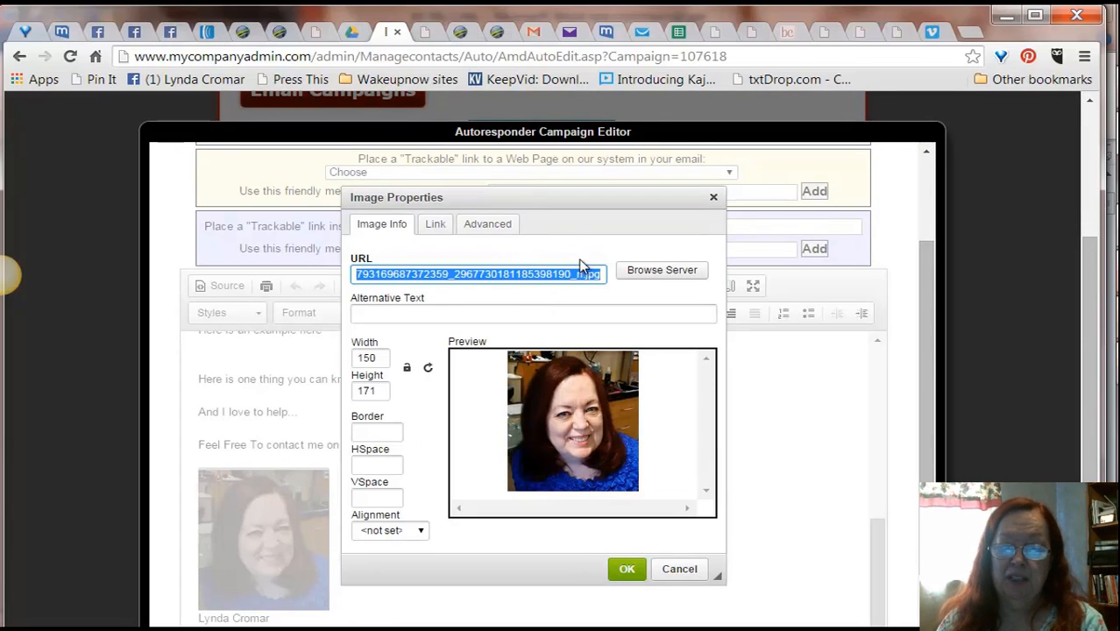
{"action": "left_click", "coordinate": [645, 271]}
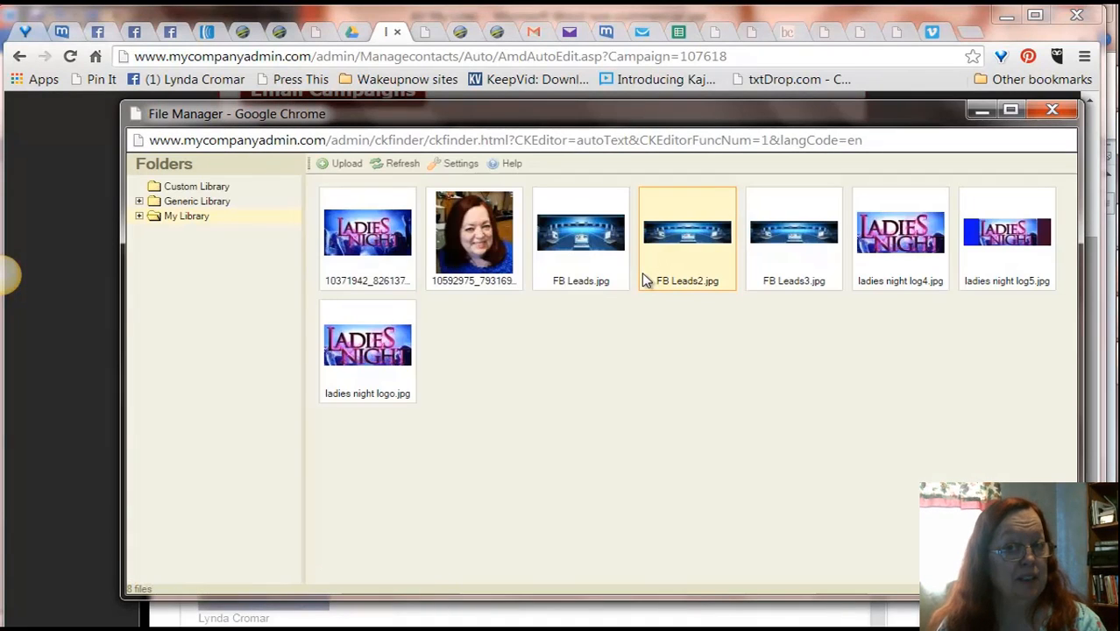
Step: Start uploading a new image and navigate to the Pictures > My Pictures > Blog site images folder
{"action": "left_click", "coordinate": [345, 166]}
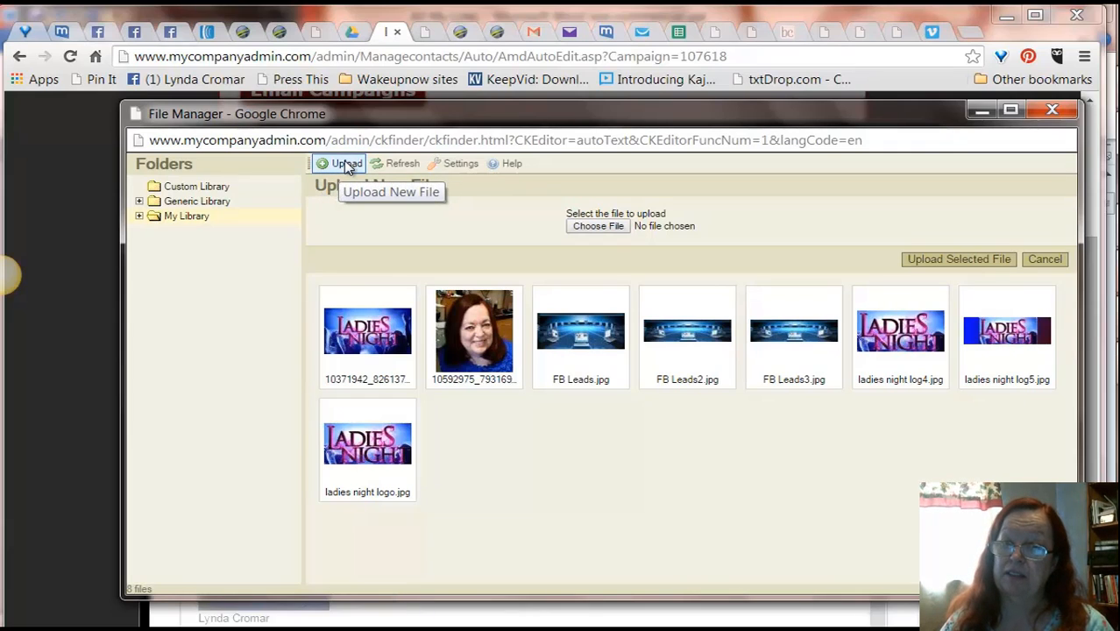
{"action": "left_click", "coordinate": [597, 227]}
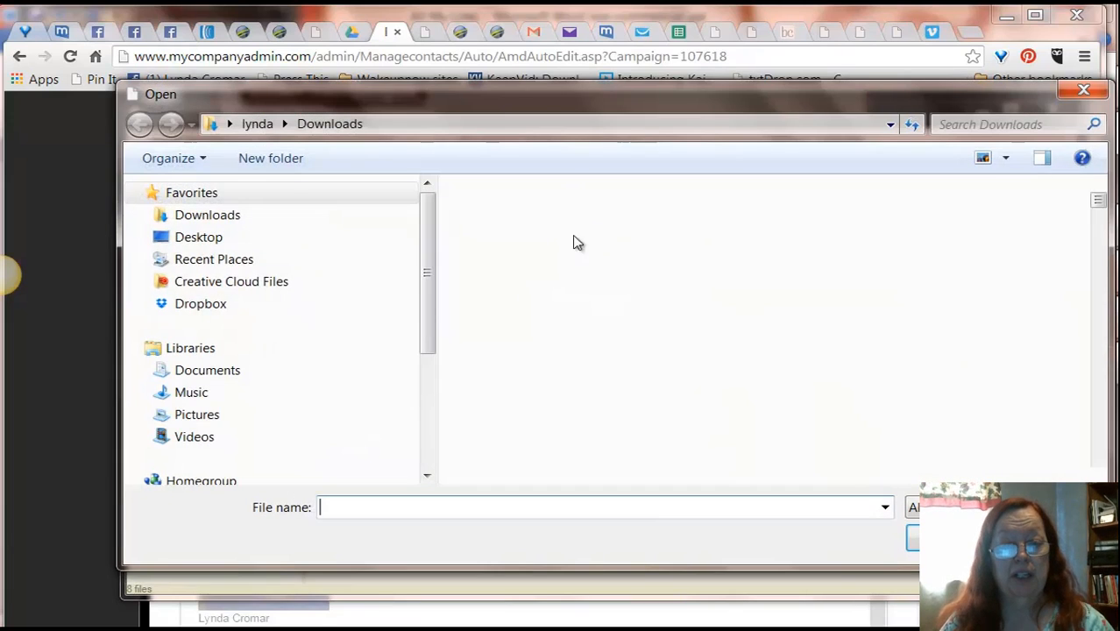
{"action": "left_click", "coordinate": [145, 414]}
{"action": "left_click", "coordinate": [154, 407]}
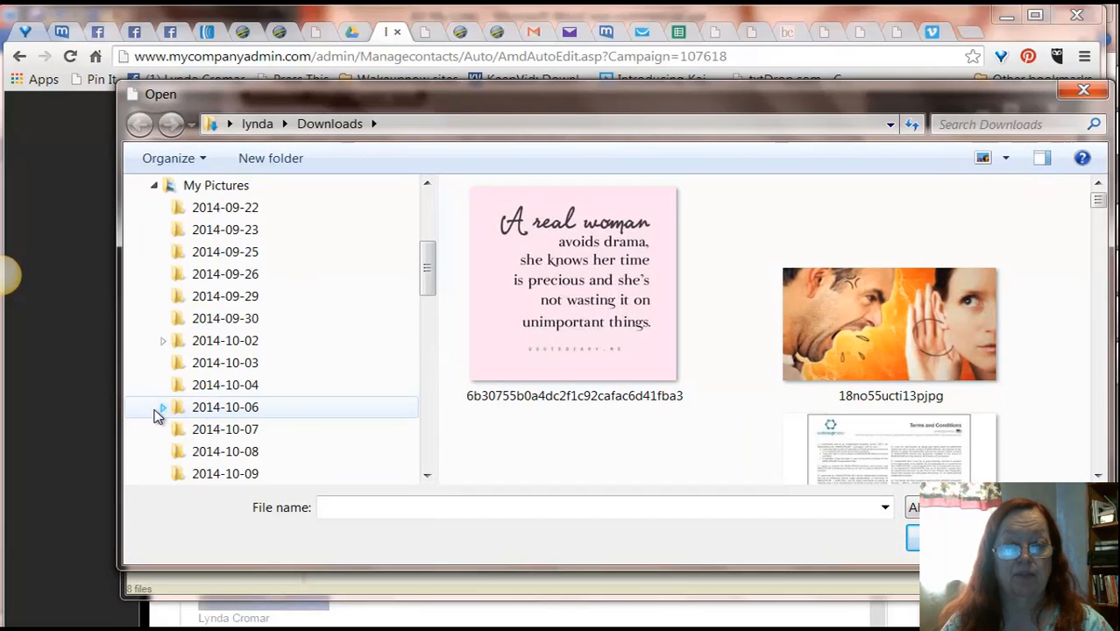
{"action": "left_click_drag", "start_coordinate": [426, 270], "coordinate": [421, 368]}
{"action": "left_click", "coordinate": [264, 320]}
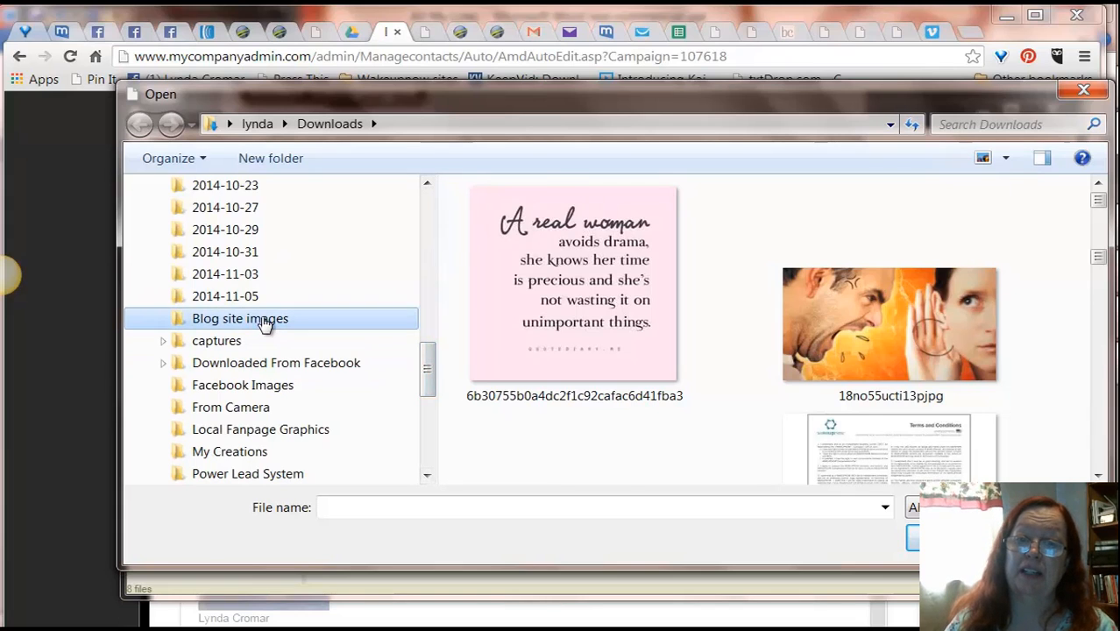
Step: Scroll through the Blog site images folder to look for a suitable image
{"action": "left_click", "coordinate": [1100, 476]}
{"action": "left_click", "coordinate": [1099, 476]}
{"action": "left_click", "coordinate": [1099, 476]}
{"action": "left_click", "coordinate": [1100, 476]}
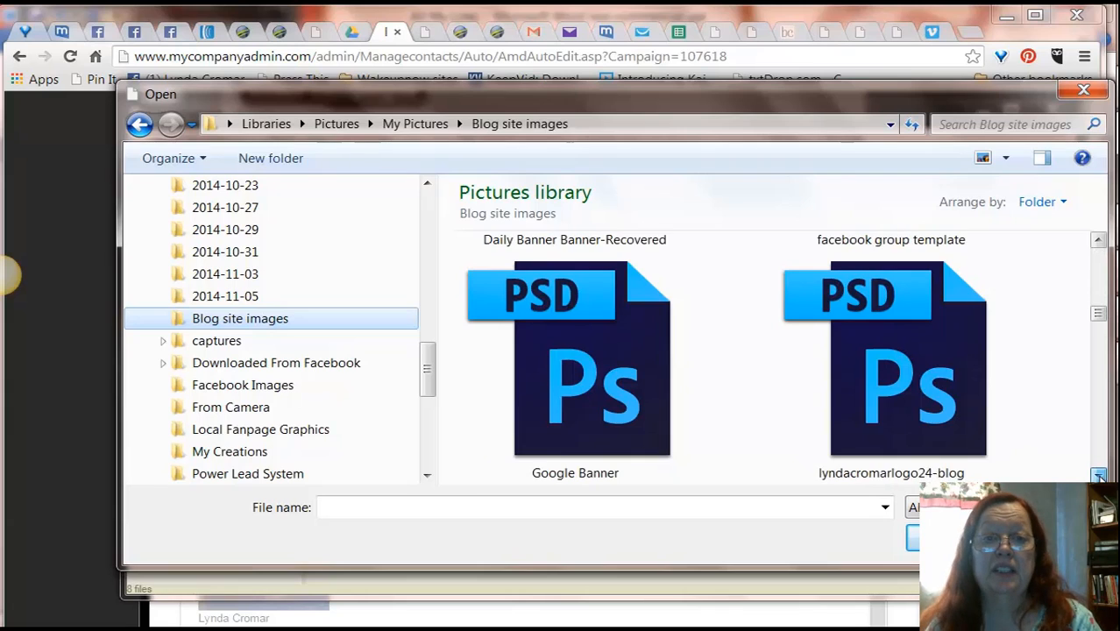
{"action": "left_click", "coordinate": [1099, 476]}
{"action": "left_click", "coordinate": [1099, 476]}
{"action": "left_click", "coordinate": [1099, 476]}
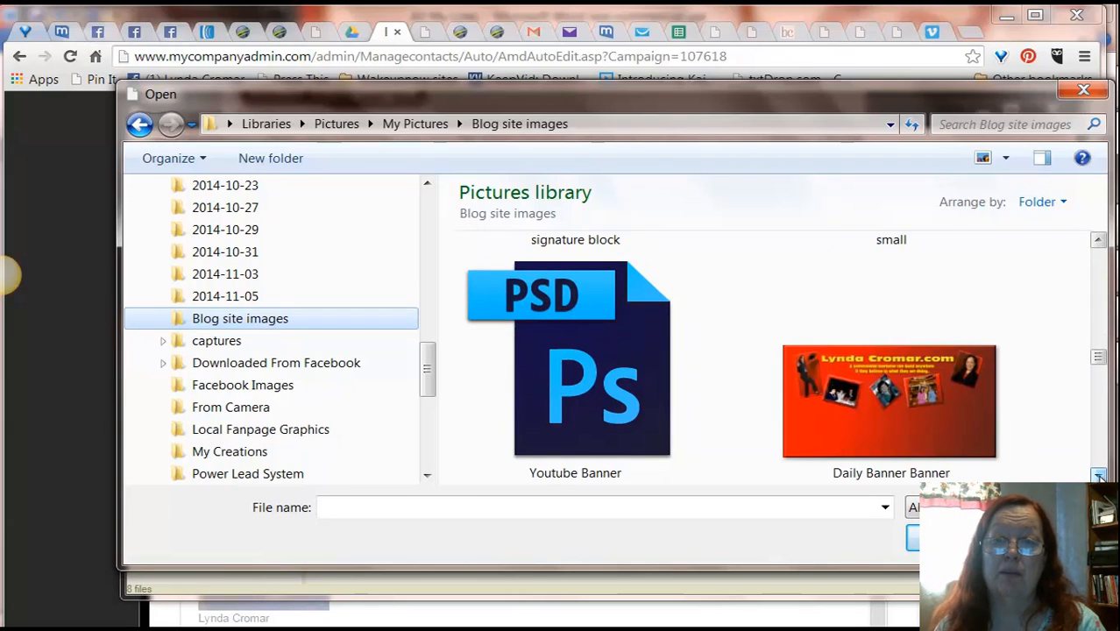
{"action": "left_click", "coordinate": [1099, 476]}
{"action": "left_click", "coordinate": [1099, 476]}
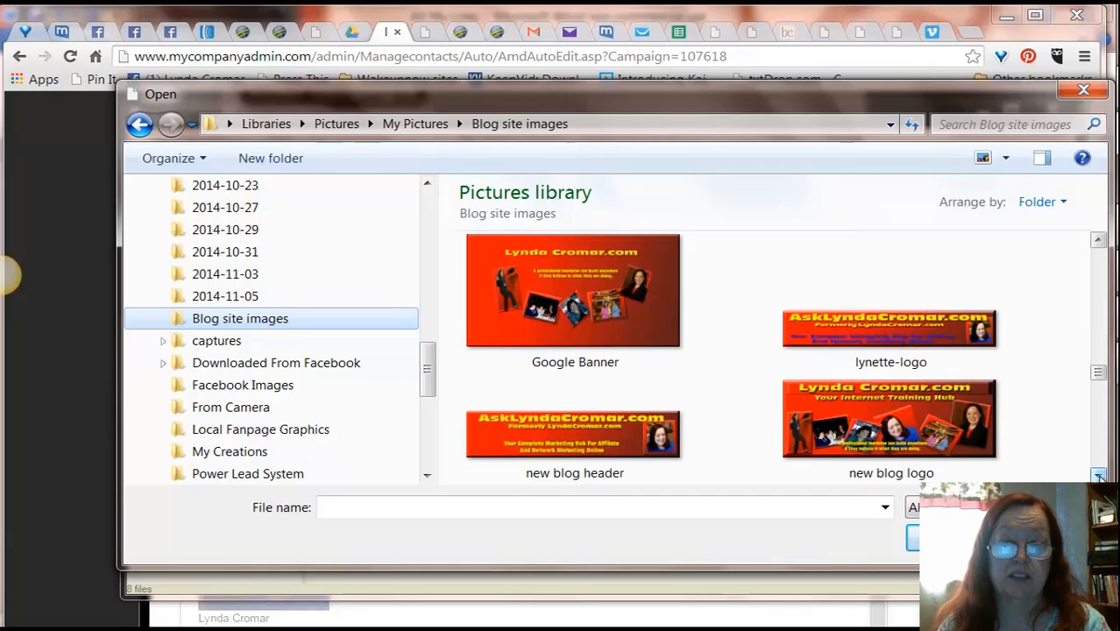
{"action": "left_click", "coordinate": [1099, 476]}
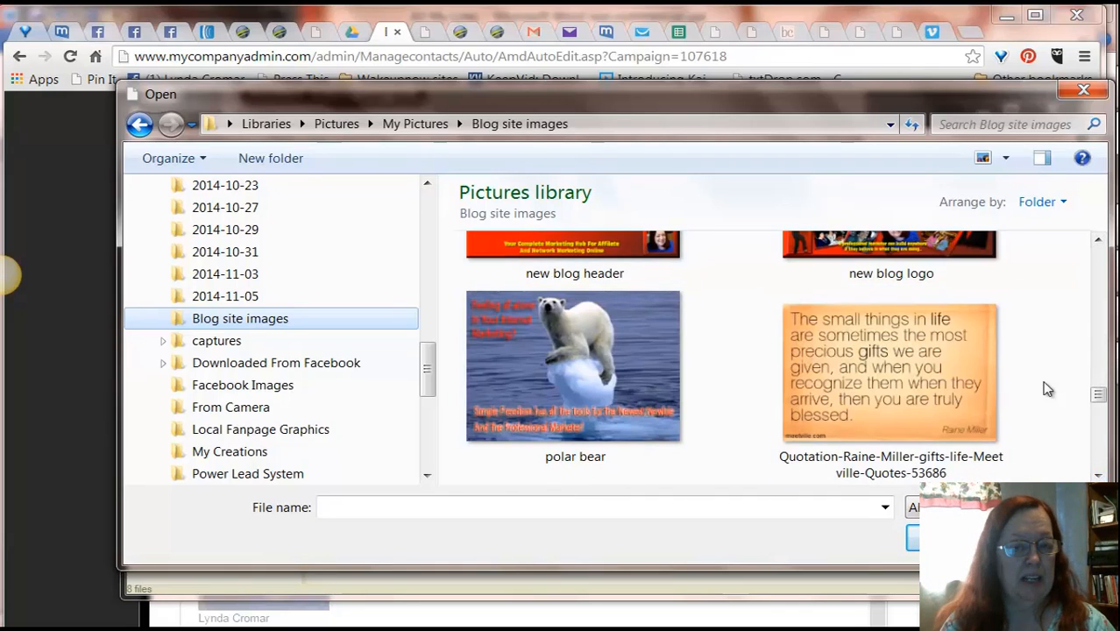
{"action": "left_click", "coordinate": [1099, 476]}
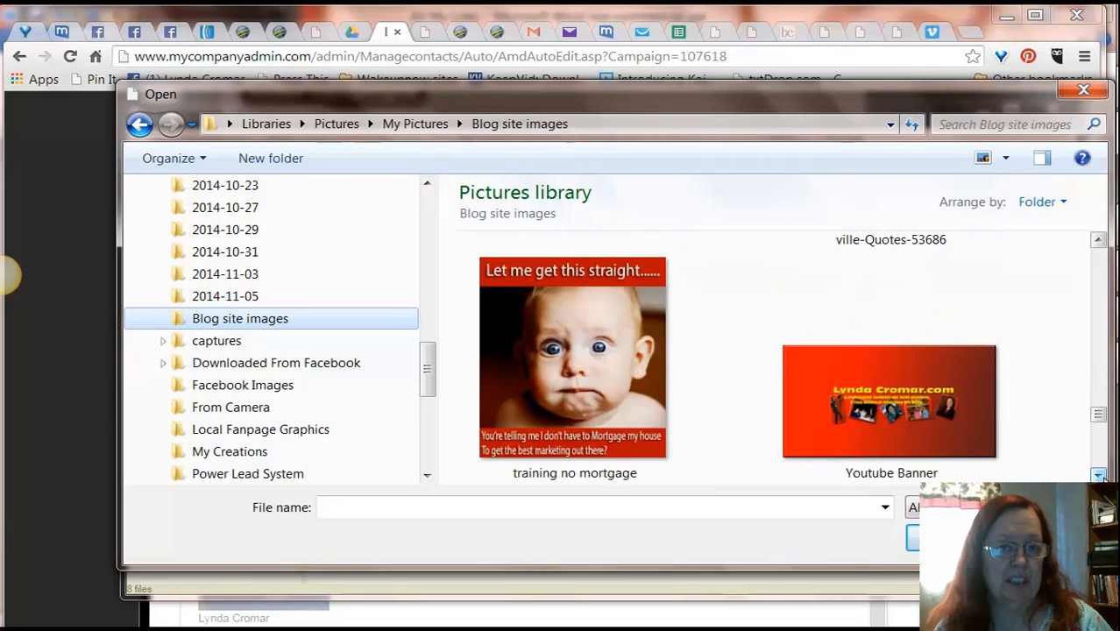
{"action": "left_click", "coordinate": [1100, 476]}
{"action": "left_click", "coordinate": [1099, 476]}
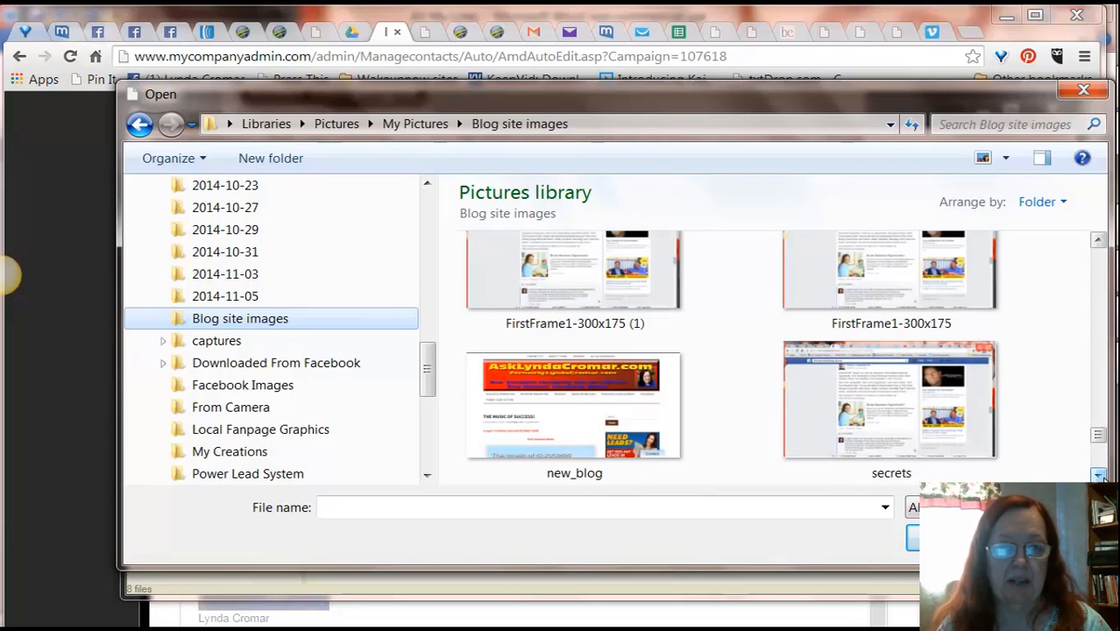
{"action": "left_click", "coordinate": [1099, 476]}
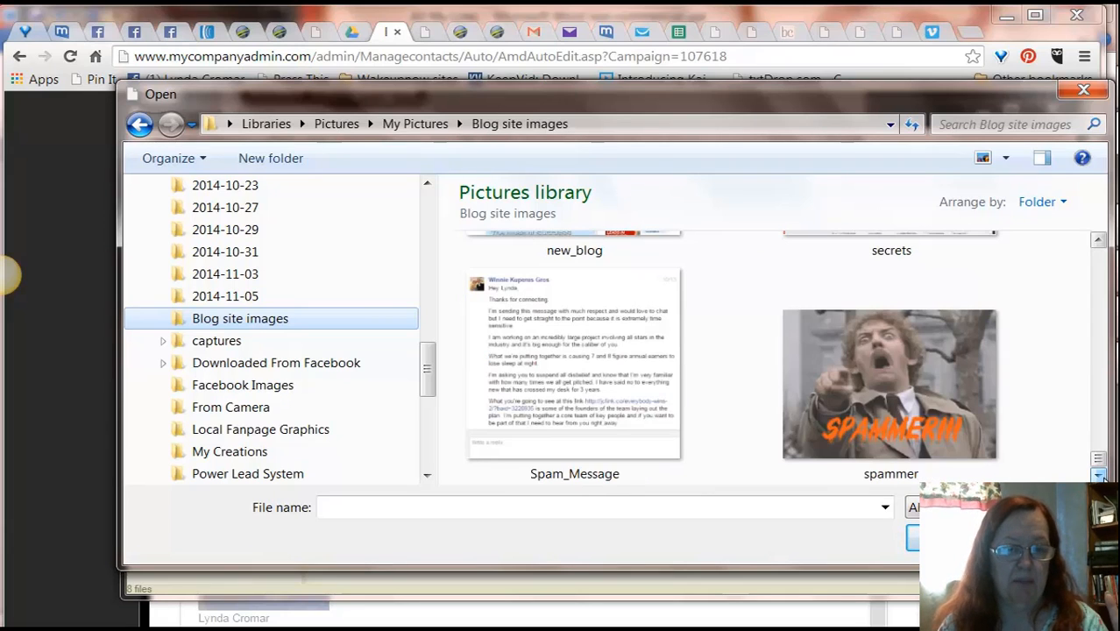
Step: Open the captures folder and browse through its images
{"action": "left_click", "coordinate": [239, 345]}
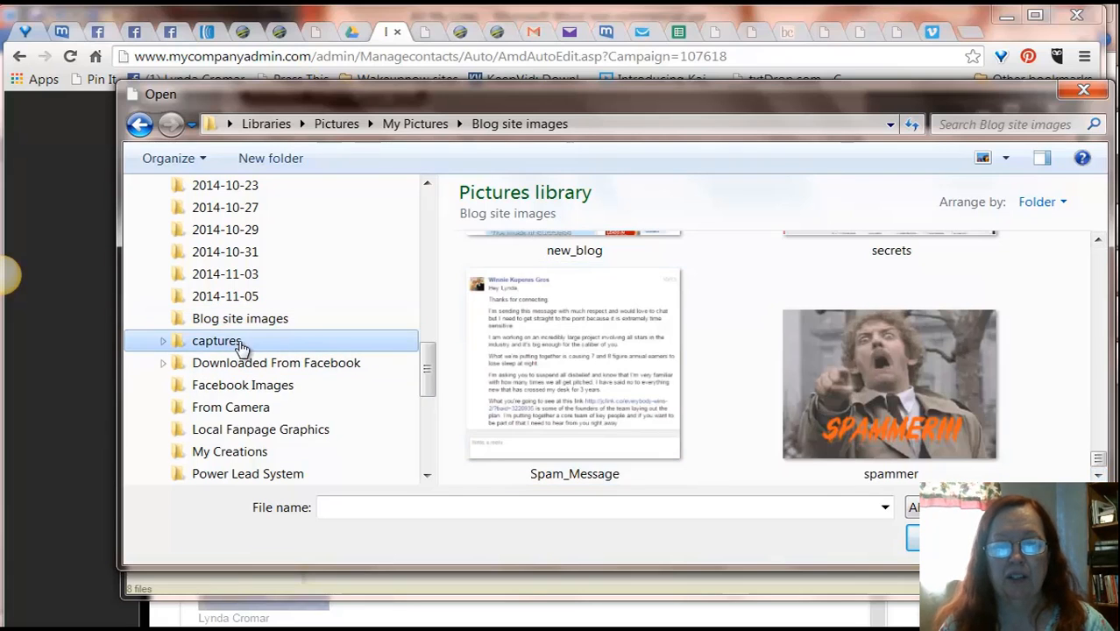
{"action": "left_click", "coordinate": [1098, 477]}
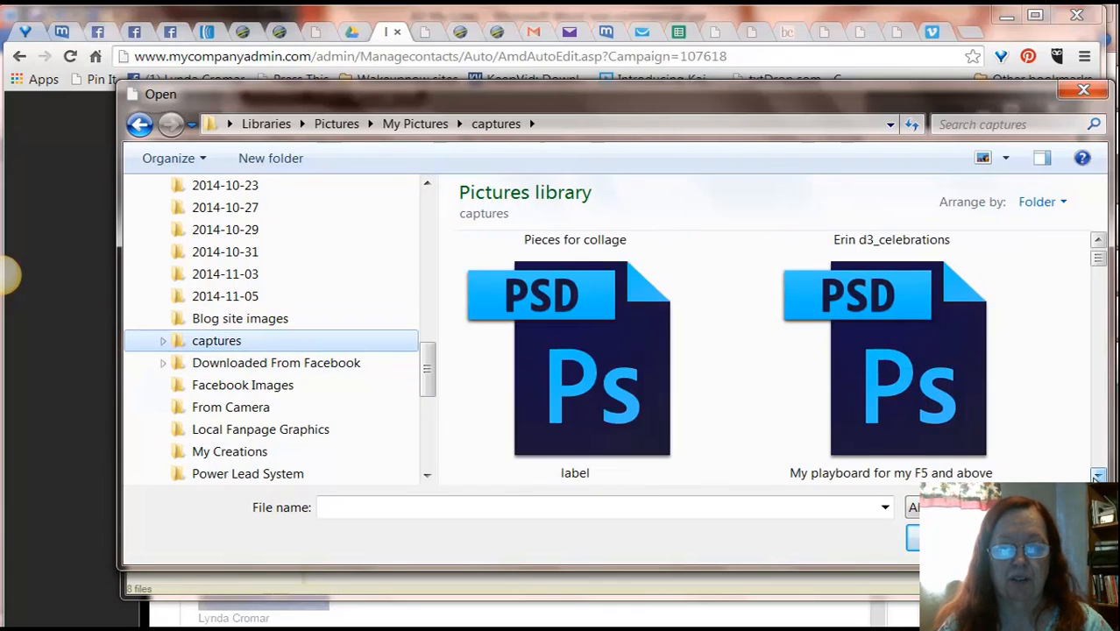
{"action": "left_click", "coordinate": [1097, 476]}
{"action": "left_click", "coordinate": [1098, 476]}
{"action": "left_click", "coordinate": [1098, 476]}
{"action": "left_click", "coordinate": [1097, 476]}
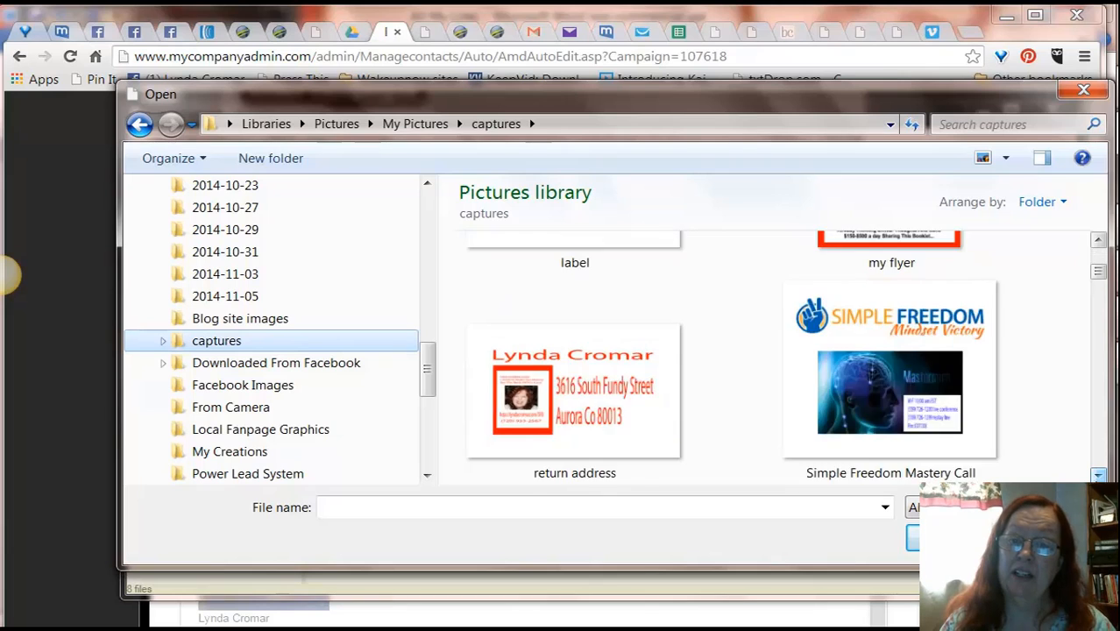
{"action": "left_click", "coordinate": [1098, 476]}
{"action": "left_click", "coordinate": [1097, 476]}
{"action": "left_click", "coordinate": [1098, 476]}
{"action": "left_click", "coordinate": [1098, 476]}
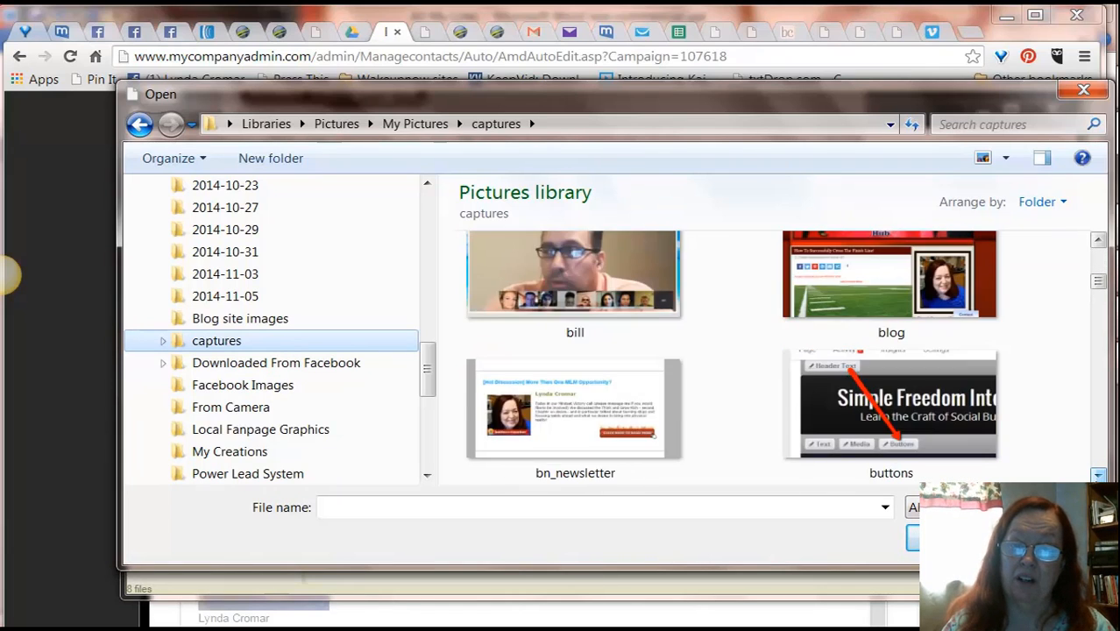
{"action": "left_click", "coordinate": [1097, 476]}
{"action": "left_click", "coordinate": [1097, 476]}
{"action": "left_click", "coordinate": [1097, 476]}
{"action": "left_click", "coordinate": [1097, 476]}
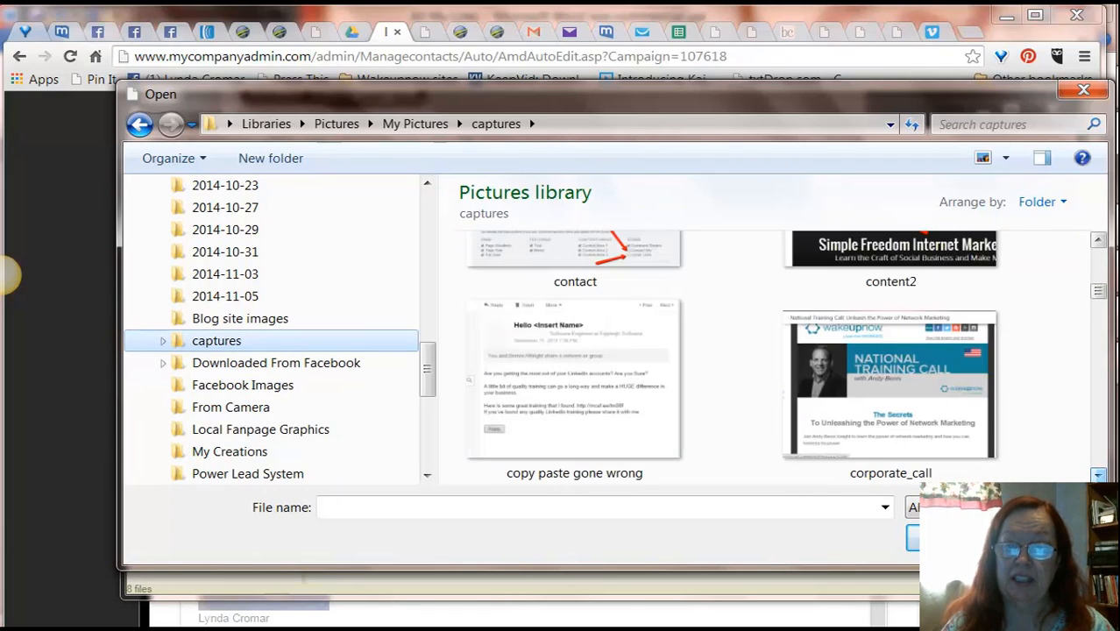
{"action": "left_click", "coordinate": [1097, 476]}
{"action": "left_click", "coordinate": [1097, 476]}
{"action": "left_click", "coordinate": [1098, 476]}
{"action": "left_click", "coordinate": [1097, 476]}
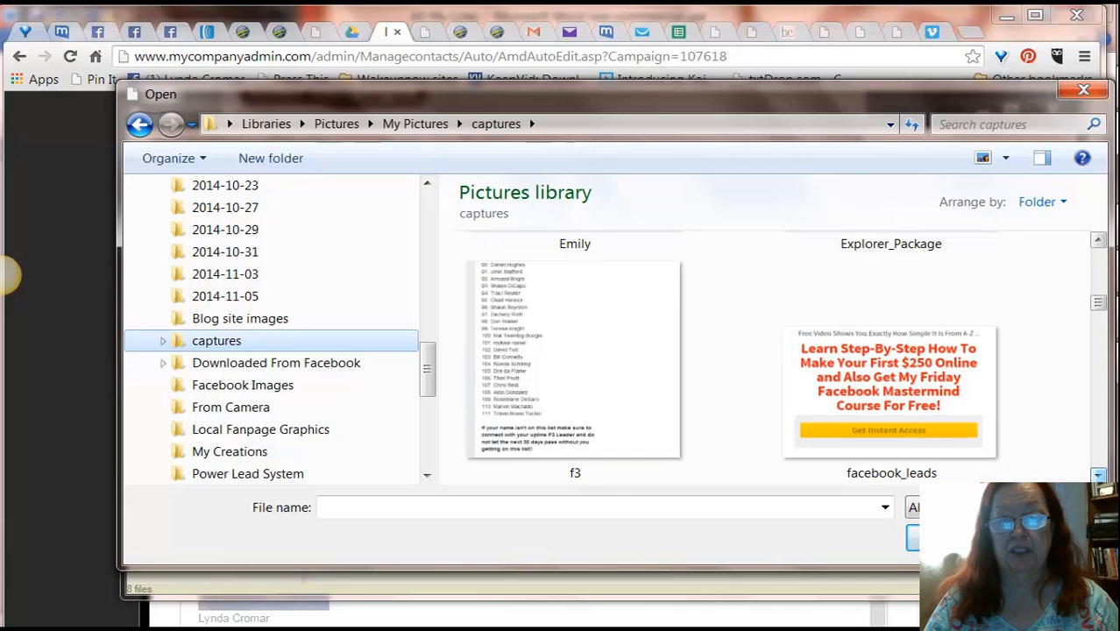
{"action": "left_click", "coordinate": [1097, 476]}
{"action": "left_click", "coordinate": [1097, 476]}
{"action": "left_click", "coordinate": [1097, 476]}
{"action": "left_click", "coordinate": [1098, 476]}
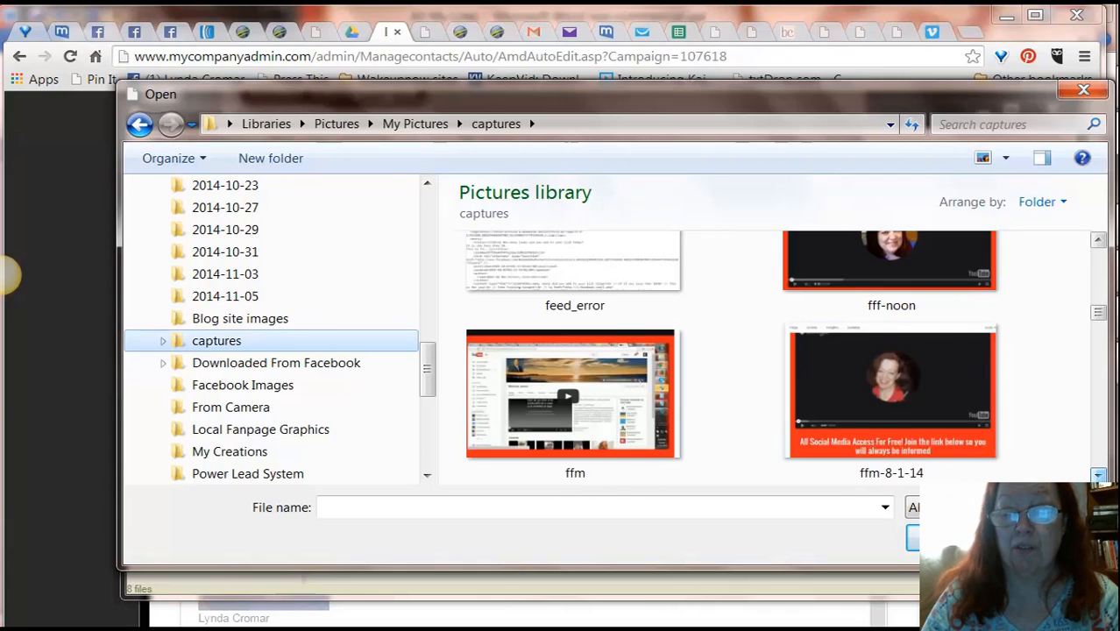
{"action": "left_click", "coordinate": [1098, 476]}
{"action": "left_click", "coordinate": [1097, 476]}
{"action": "left_click", "coordinate": [1097, 476]}
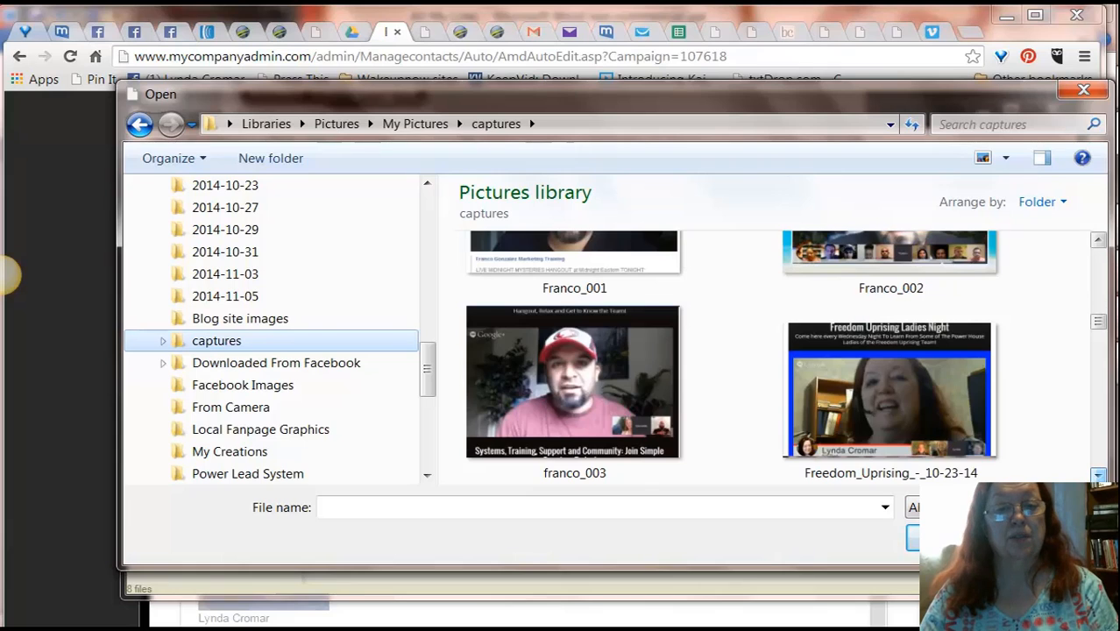
{"action": "left_click", "coordinate": [1097, 476]}
{"action": "left_click", "coordinate": [1097, 476]}
{"action": "left_click", "coordinate": [1098, 476]}
{"action": "left_click", "coordinate": [1097, 476]}
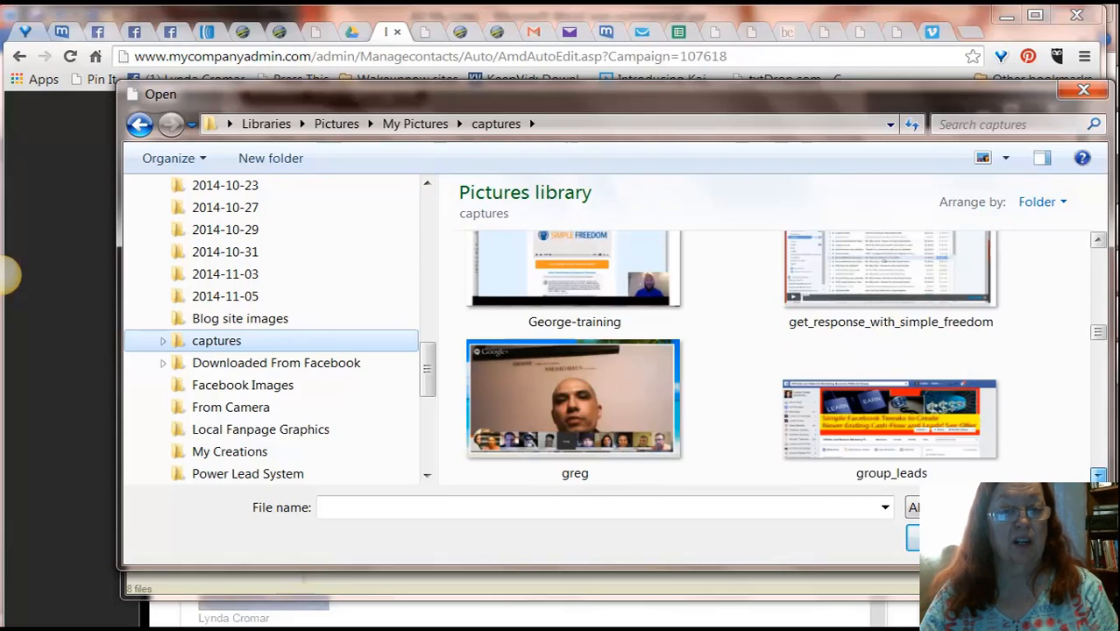
{"action": "left_click", "coordinate": [1097, 476]}
{"action": "left_click", "coordinate": [1098, 476]}
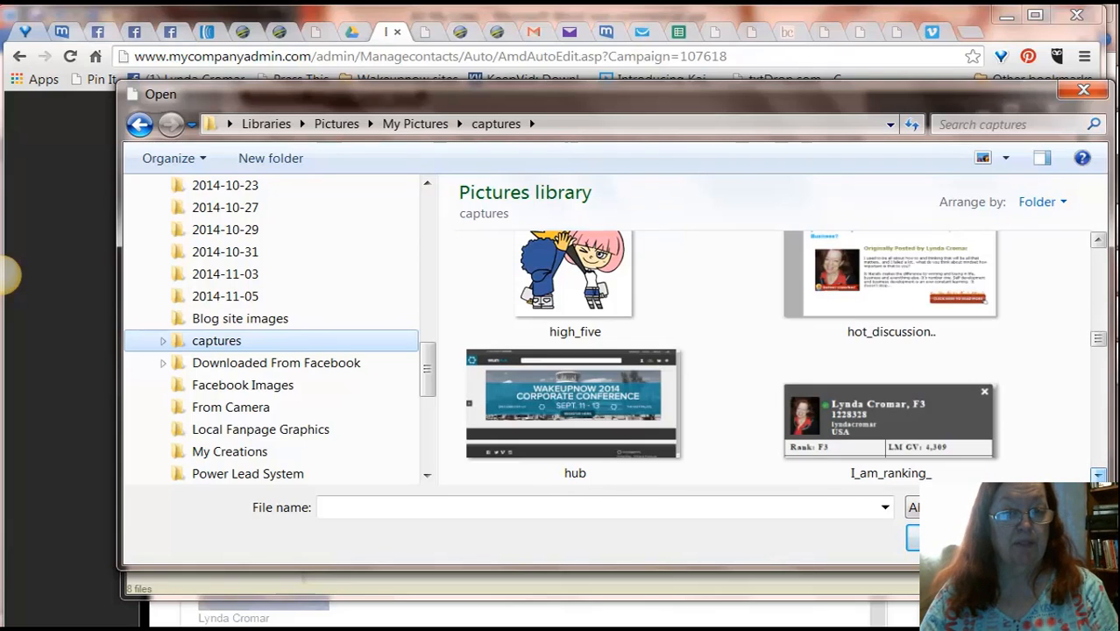
{"action": "left_click", "coordinate": [1098, 476]}
{"action": "left_click", "coordinate": [1097, 476]}
{"action": "left_click", "coordinate": [1098, 476]}
{"action": "left_click", "coordinate": [1098, 476]}
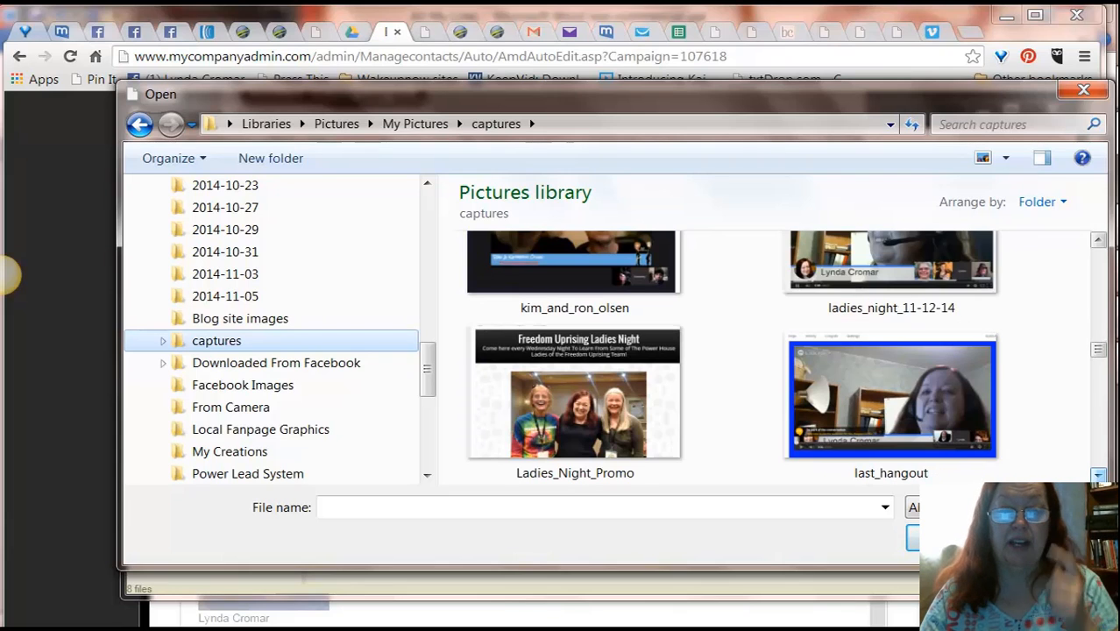
{"action": "left_click", "coordinate": [1097, 476]}
{"action": "left_click", "coordinate": [1098, 476]}
{"action": "left_click", "coordinate": [1098, 476]}
{"action": "left_click", "coordinate": [1098, 476]}
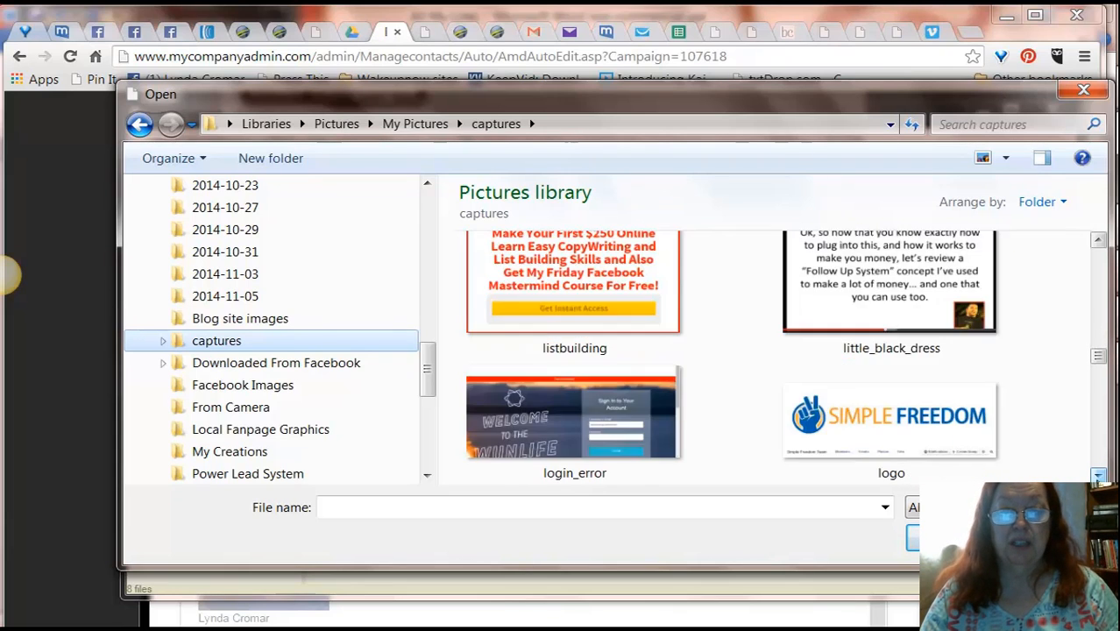
{"action": "left_click", "coordinate": [1097, 476]}
{"action": "left_click", "coordinate": [1097, 476]}
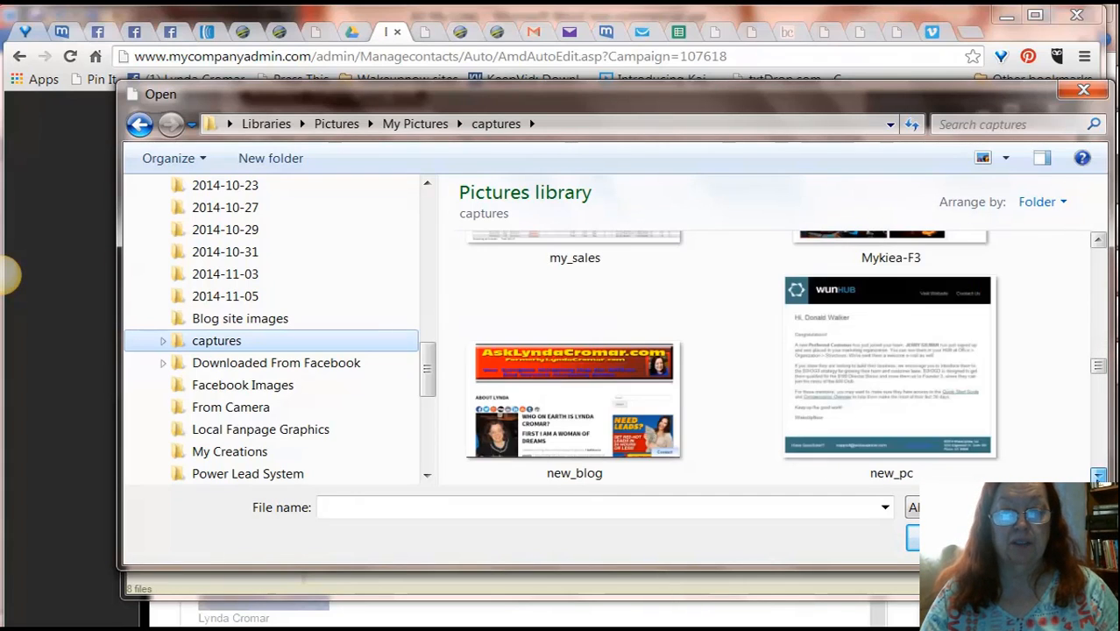
{"action": "left_click", "coordinate": [1098, 241]}
{"action": "left_click", "coordinate": [1099, 240]}
{"action": "left_click", "coordinate": [1099, 240]}
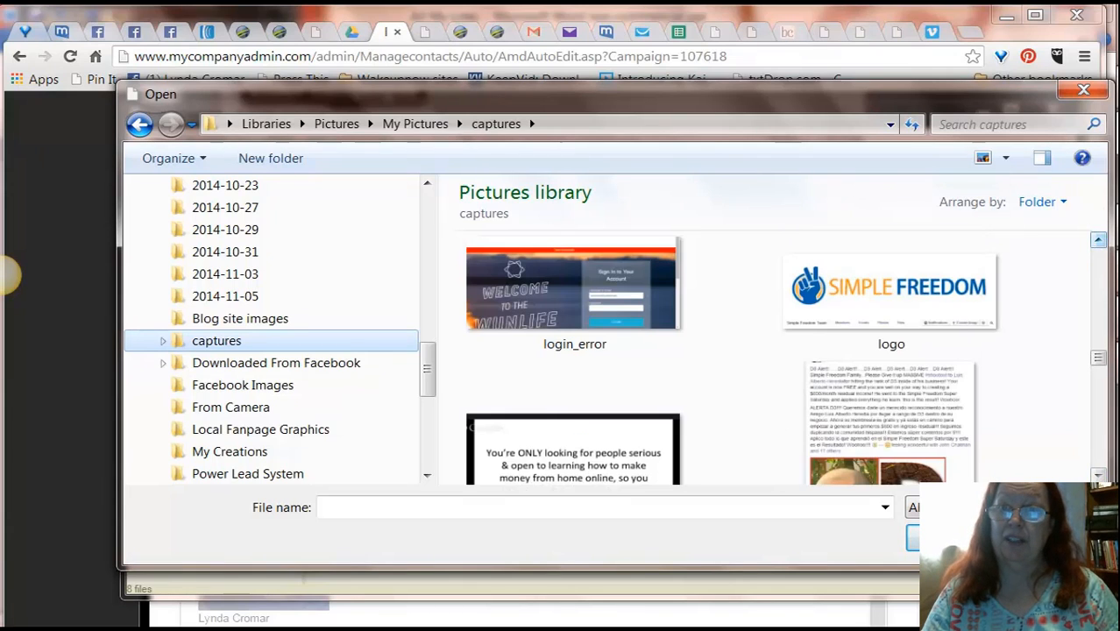
{"action": "left_click", "coordinate": [1099, 476]}
{"action": "left_click", "coordinate": [1098, 476]}
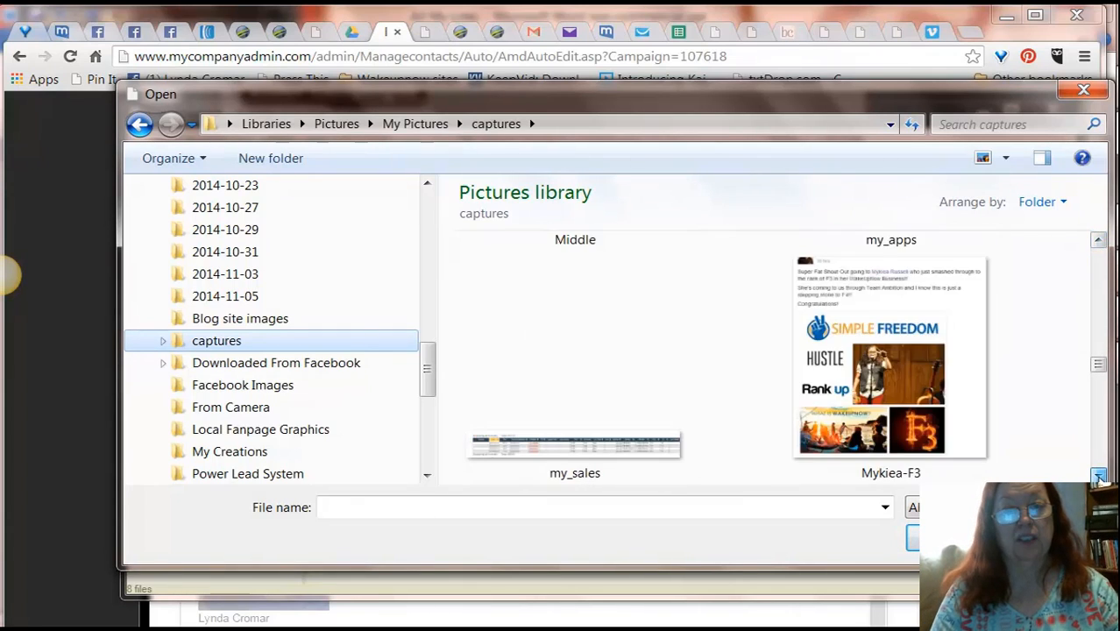
{"action": "left_click", "coordinate": [1098, 476]}
{"action": "left_click", "coordinate": [1099, 476]}
{"action": "left_click", "coordinate": [1099, 476]}
{"action": "left_click", "coordinate": [1098, 476]}
{"action": "left_click", "coordinate": [1098, 476]}
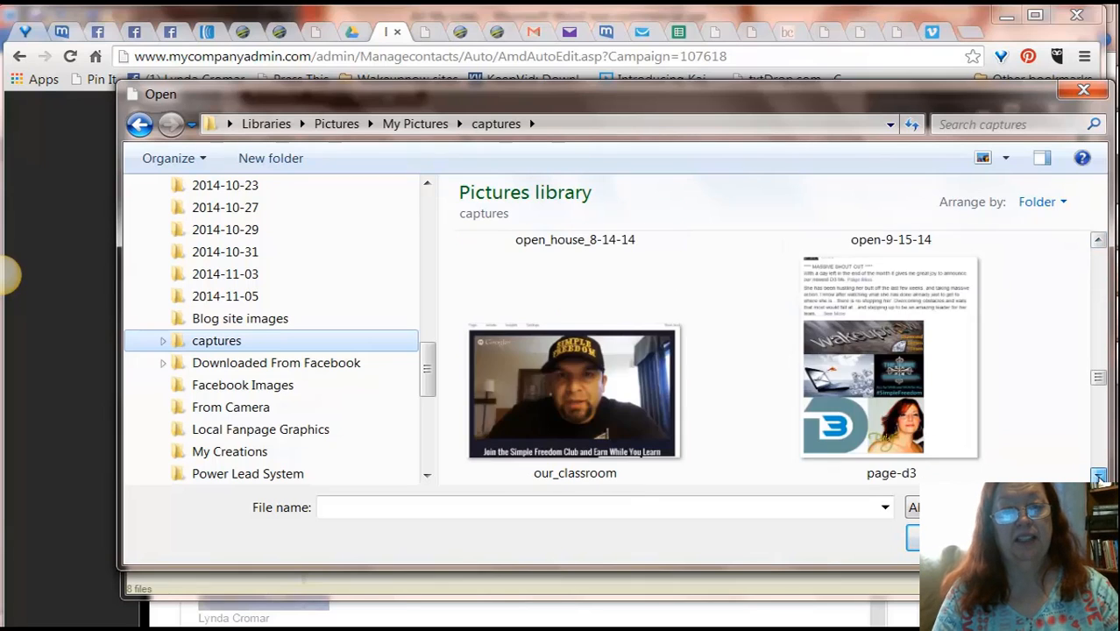
{"action": "left_click", "coordinate": [1098, 476]}
{"action": "left_click", "coordinate": [1099, 476]}
{"action": "left_click", "coordinate": [1099, 476]}
{"action": "left_click", "coordinate": [1099, 476]}
{"action": "left_click", "coordinate": [1098, 476]}
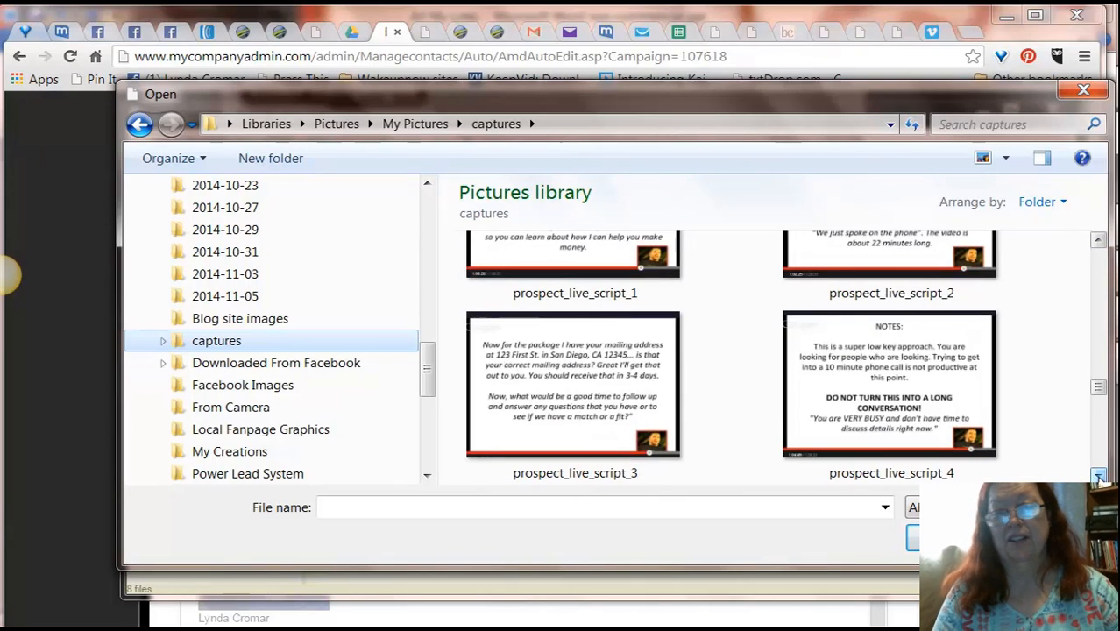
{"action": "left_click", "coordinate": [1098, 476]}
{"action": "left_click", "coordinate": [1098, 476]}
{"action": "left_click", "coordinate": [1099, 476]}
{"action": "left_click", "coordinate": [1098, 476]}
{"action": "left_click", "coordinate": [1098, 476]}
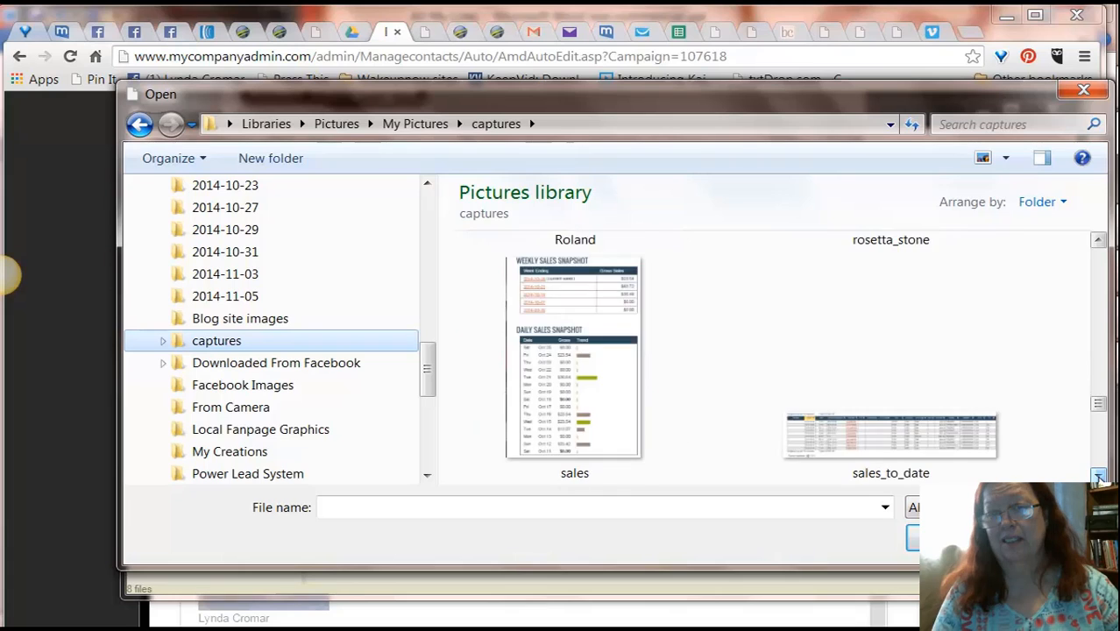
{"action": "left_click", "coordinate": [1099, 476]}
{"action": "left_click", "coordinate": [1098, 476]}
{"action": "left_click", "coordinate": [1098, 476]}
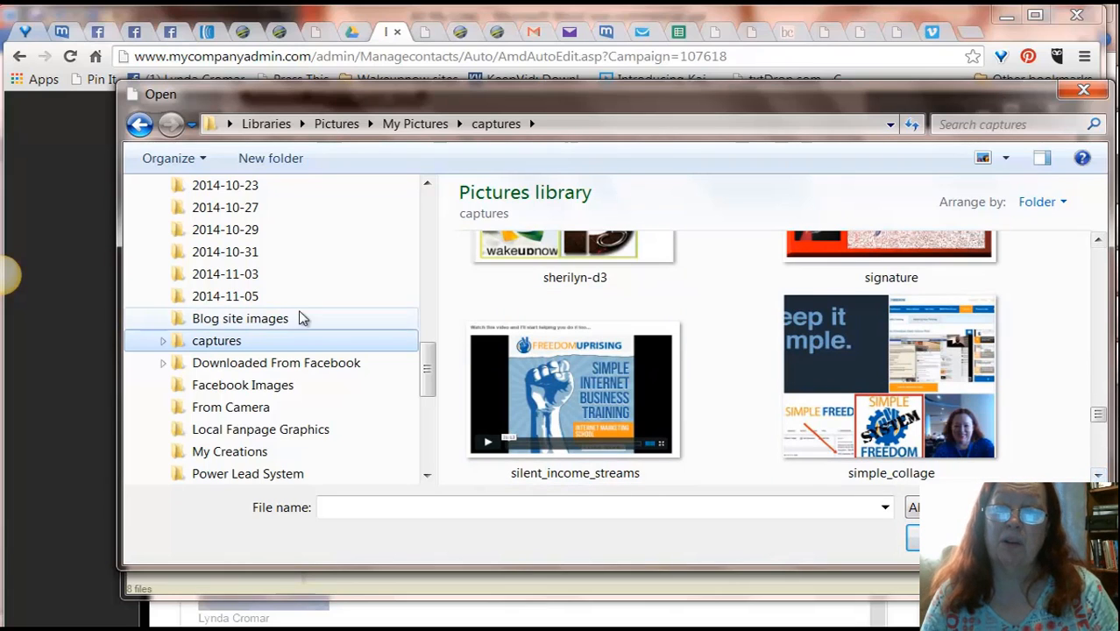
Step: Return to Blog site images, pick the lynette-logo file, and upload it to the server's image library
{"action": "left_click", "coordinate": [258, 320]}
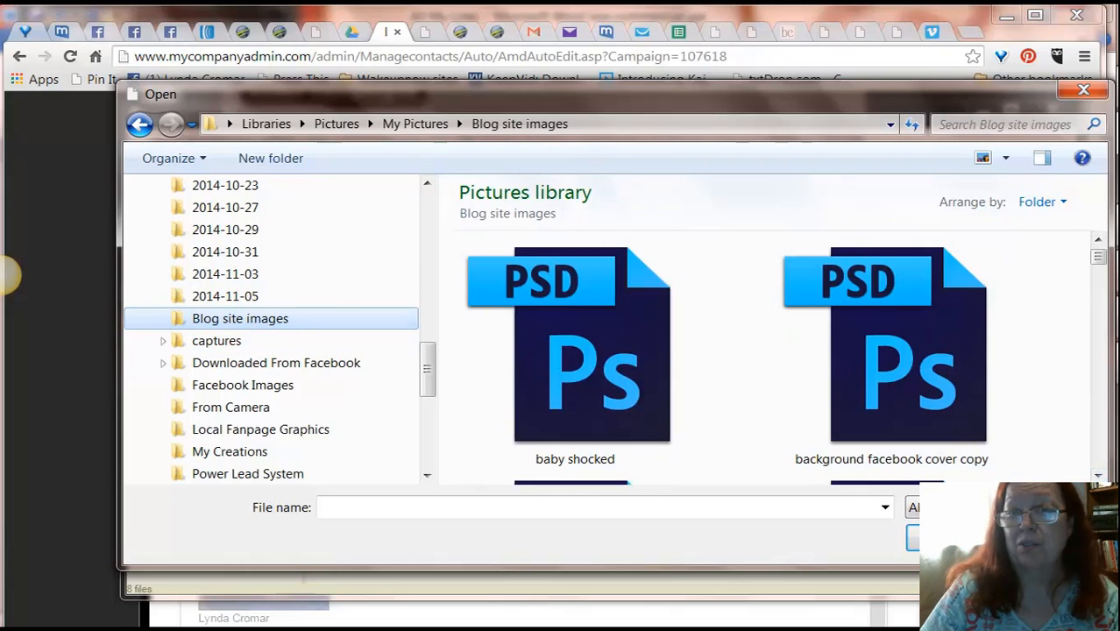
{"action": "left_click", "coordinate": [1099, 476]}
{"action": "left_click", "coordinate": [1099, 476]}
{"action": "left_click", "coordinate": [1098, 476]}
{"action": "left_click", "coordinate": [1098, 476]}
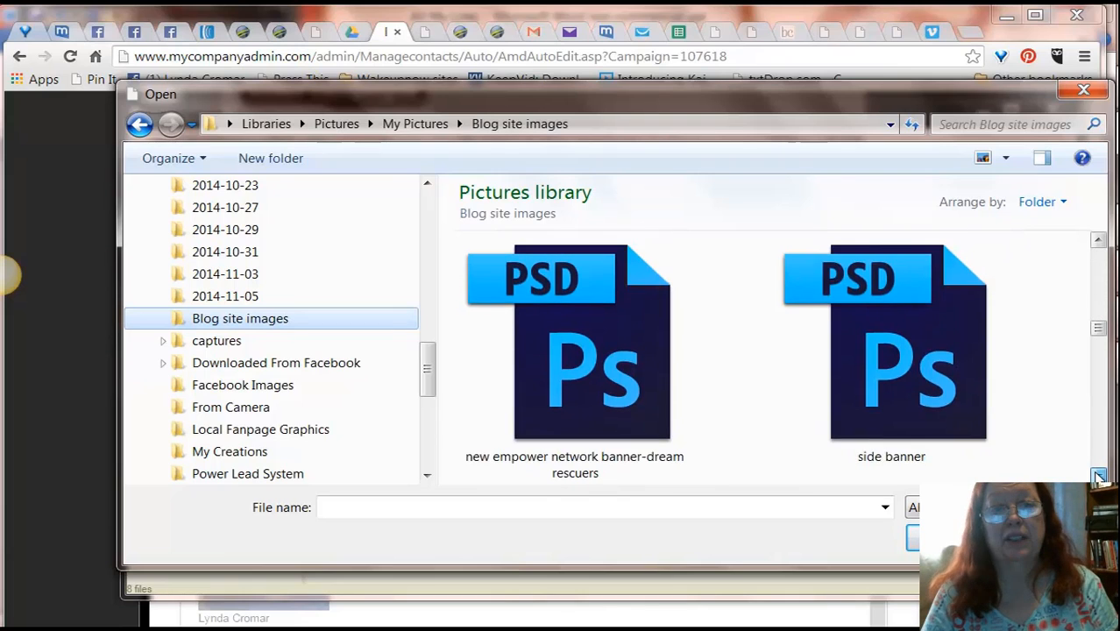
{"action": "left_click", "coordinate": [1098, 476]}
{"action": "left_click", "coordinate": [1098, 476]}
{"action": "left_click", "coordinate": [1099, 476]}
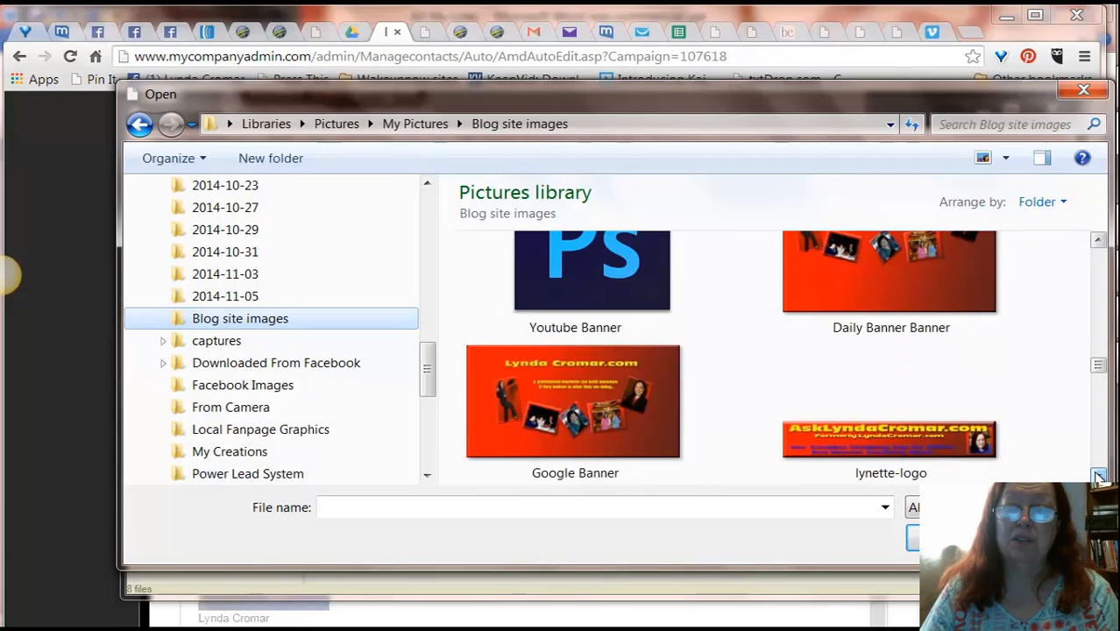
{"action": "left_click", "coordinate": [947, 449]}
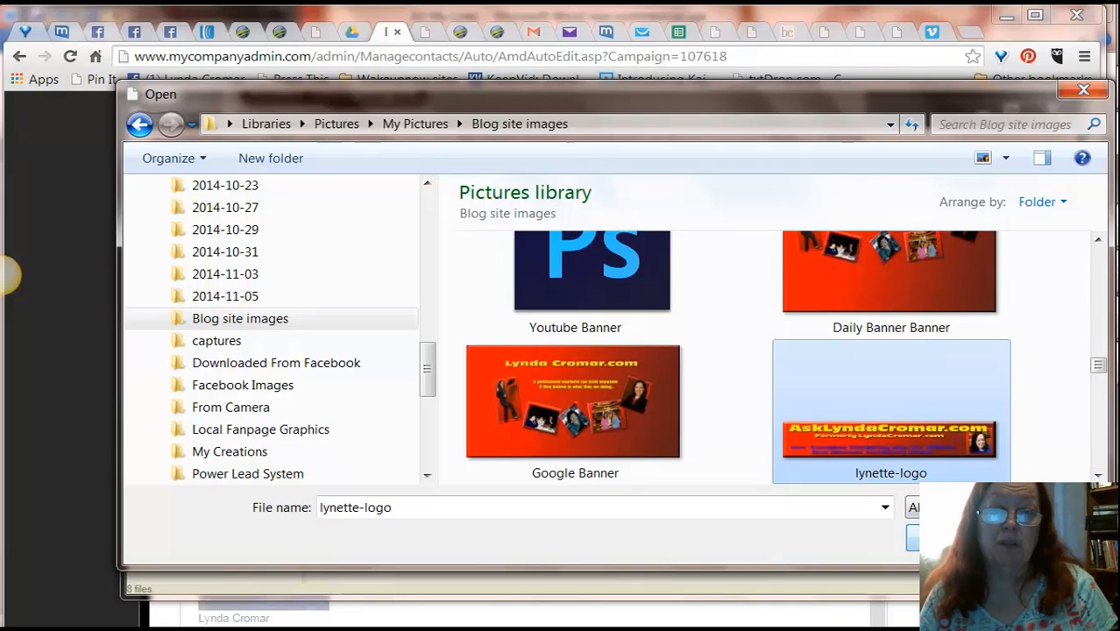
{"action": "left_click", "coordinate": [913, 538]}
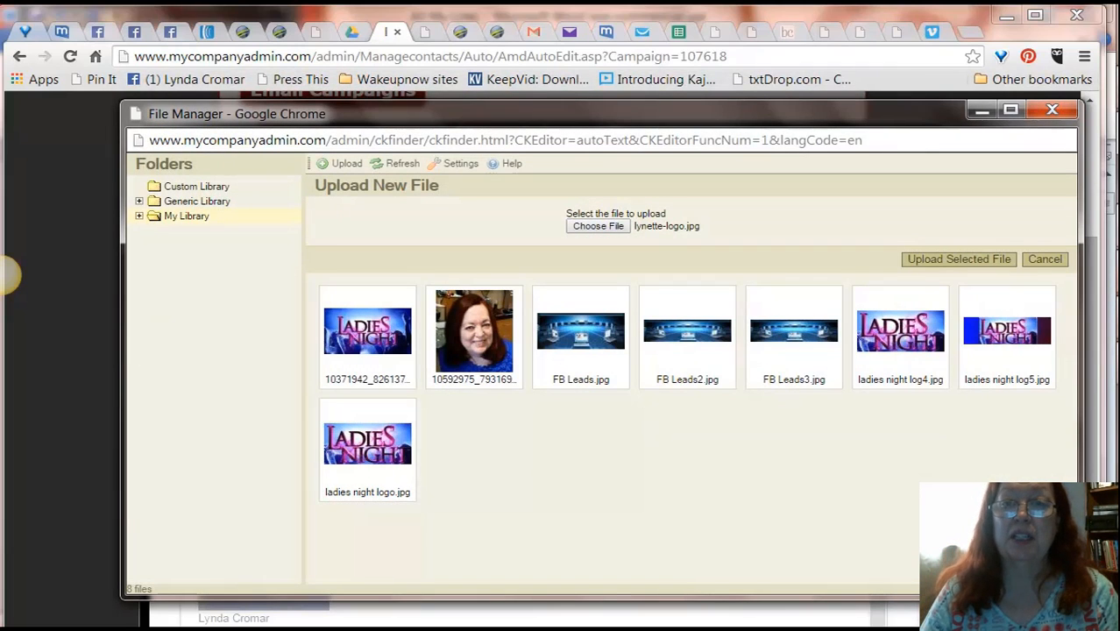
{"action": "left_click", "coordinate": [937, 260]}
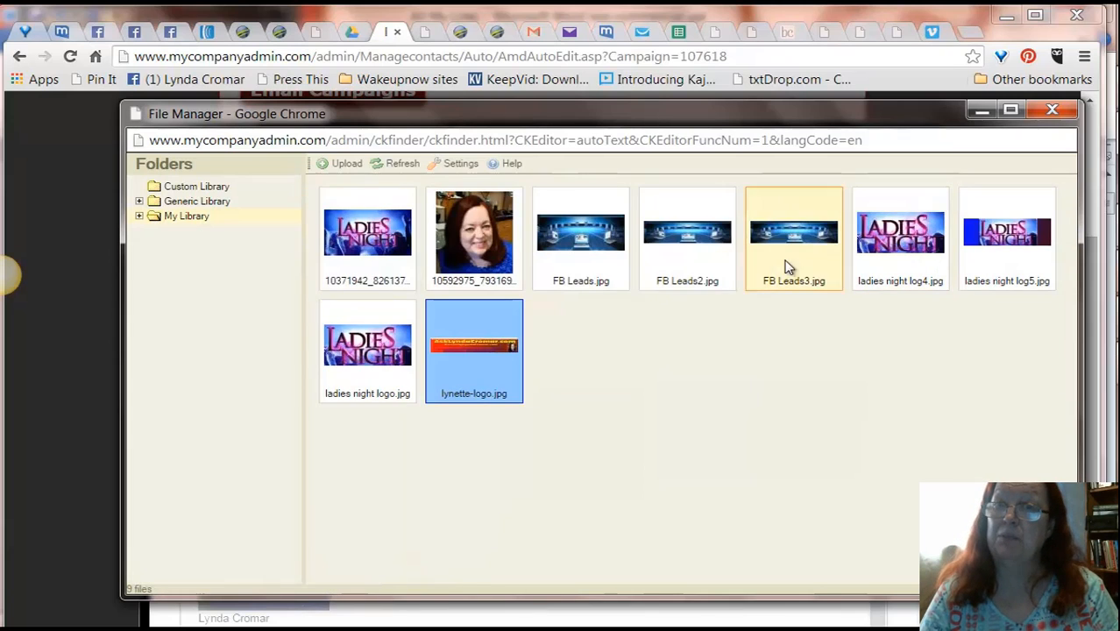
Step: Insert the uploaded lynette-logo.jpg as the message image and set its width to 600
{"action": "double_click", "coordinate": [482, 355]}
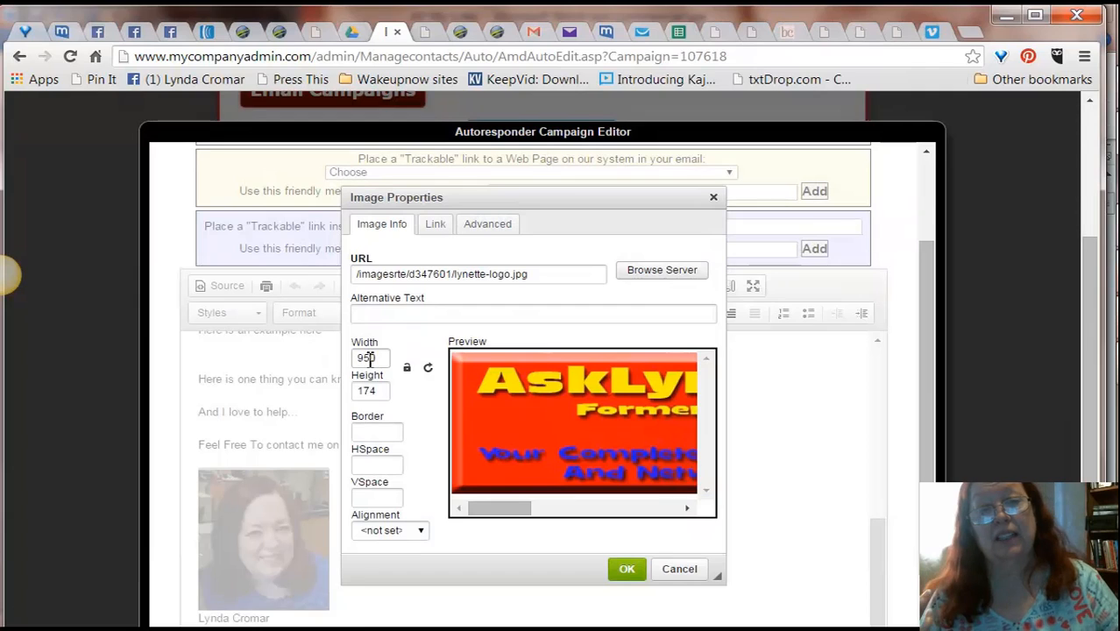
{"action": "left_click_drag", "start_coordinate": [379, 357], "coordinate": [351, 359]}
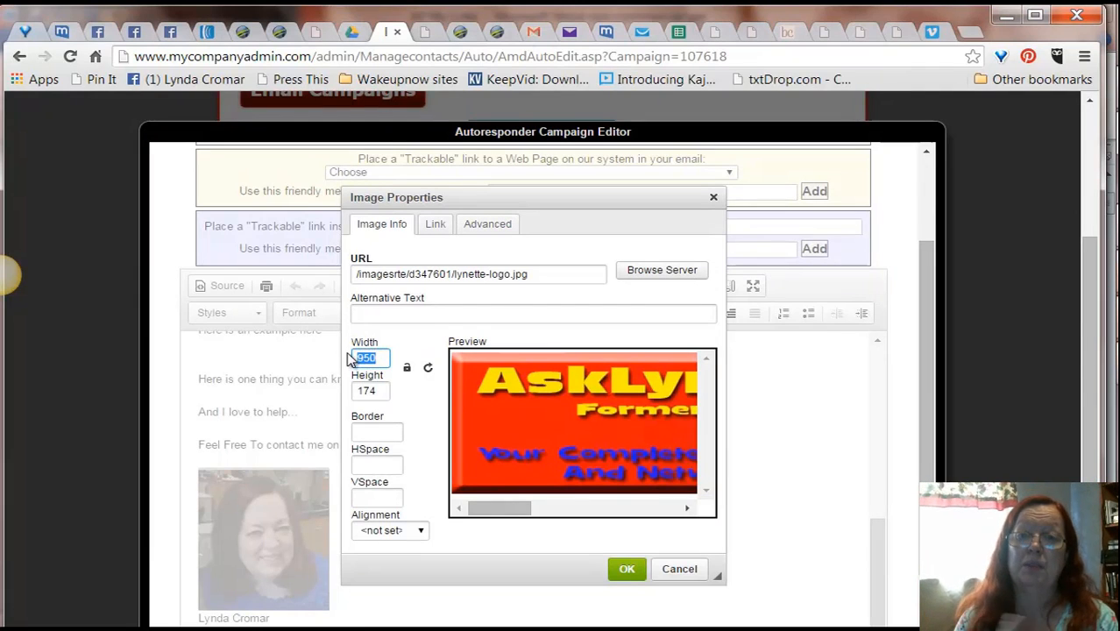
{"action": "type", "text": "600"}
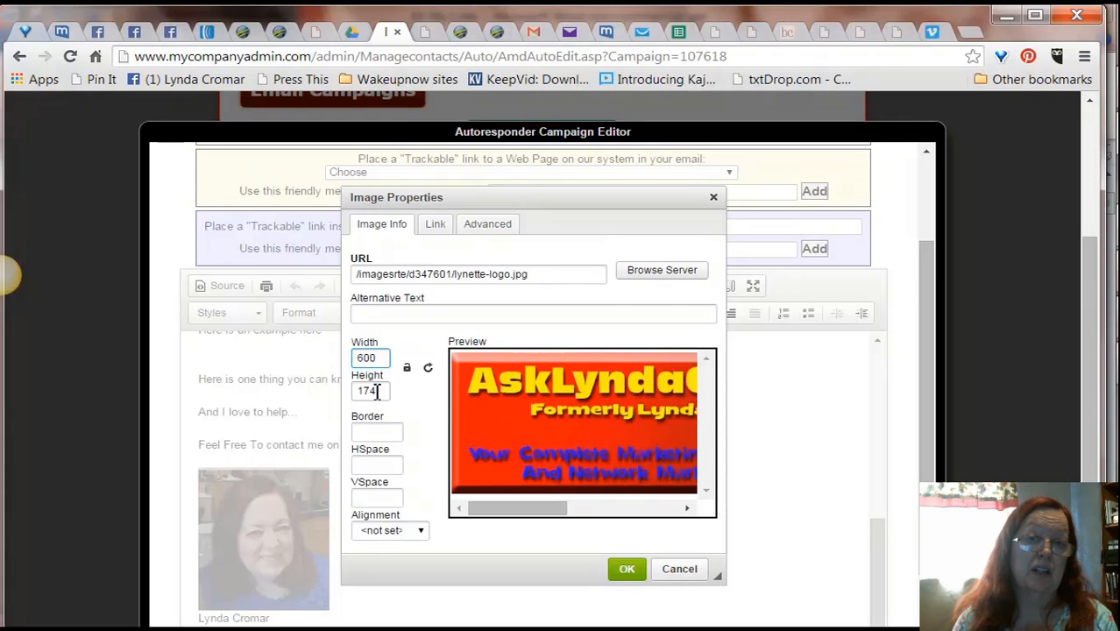
Step: Confirm the image settings and save the changes to the edited campaign email
{"action": "left_click", "coordinate": [627, 569]}
{"action": "left_click_drag", "start_coordinate": [873, 531], "coordinate": [874, 542]}
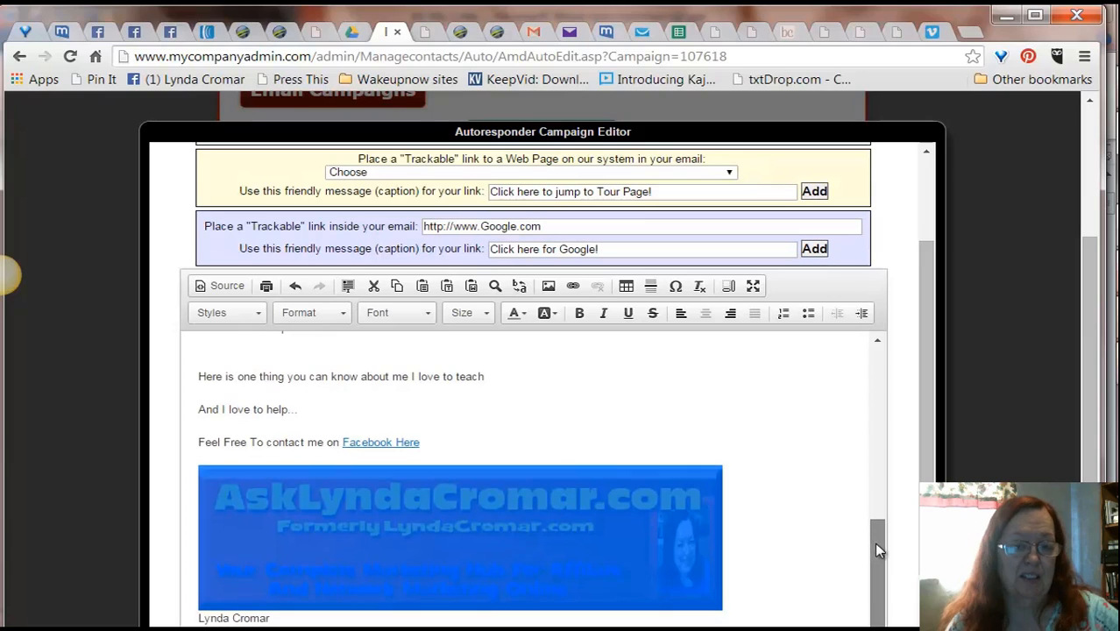
{"action": "scroll", "coordinate": [931, 445], "scroll_direction": "down", "scroll_amount": 1}
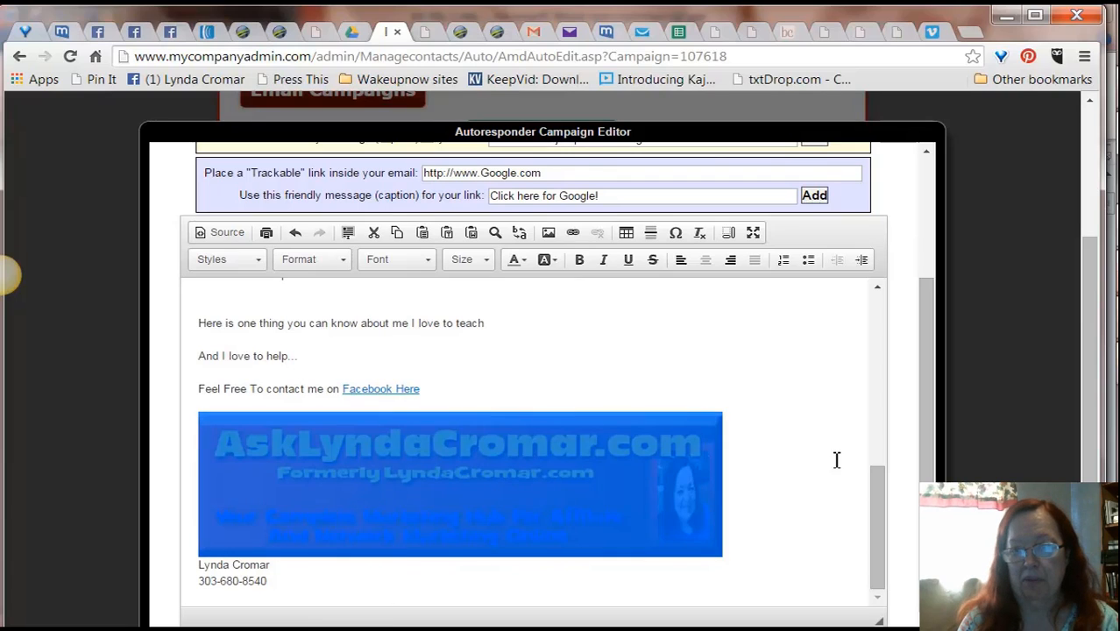
{"action": "left_click_drag", "start_coordinate": [867, 392], "coordinate": [822, 399]}
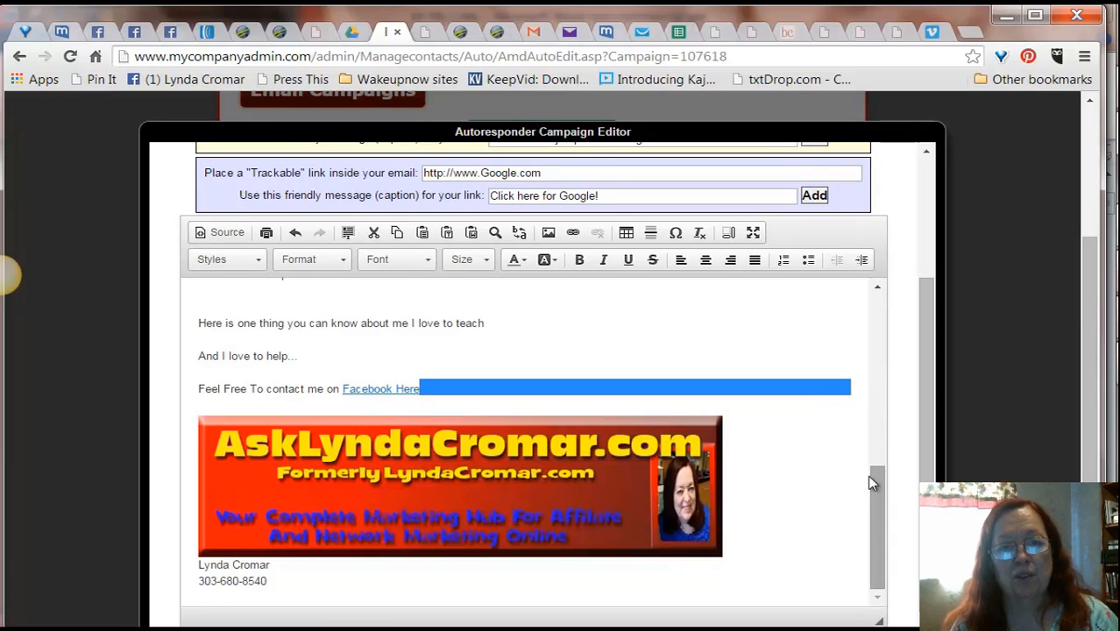
{"action": "mouse_move", "coordinate": [917, 447]}
{"action": "left_mouse_down"}
{"action": "mouse_move", "coordinate": [937, 368]}
{"action": "mouse_move", "coordinate": [933, 379]}
{"action": "mouse_move", "coordinate": [927, 357]}
{"action": "mouse_move", "coordinate": [917, 456]}
{"action": "left_mouse_up"}
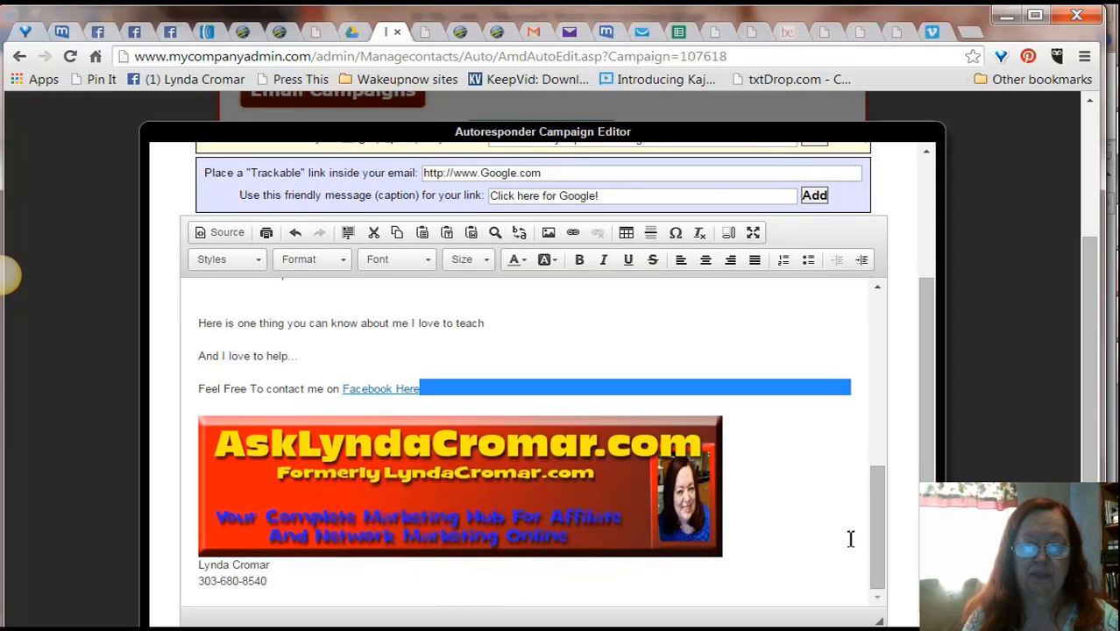
{"action": "left_click_drag", "start_coordinate": [917, 301], "coordinate": [902, 114]}
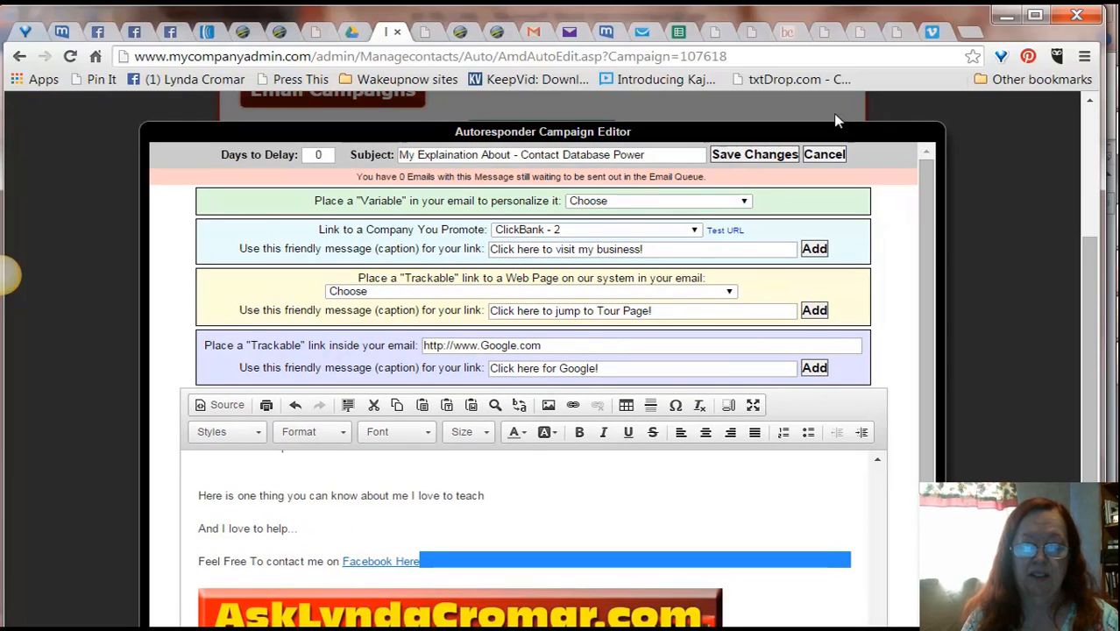
{"action": "left_click", "coordinate": [745, 155]}
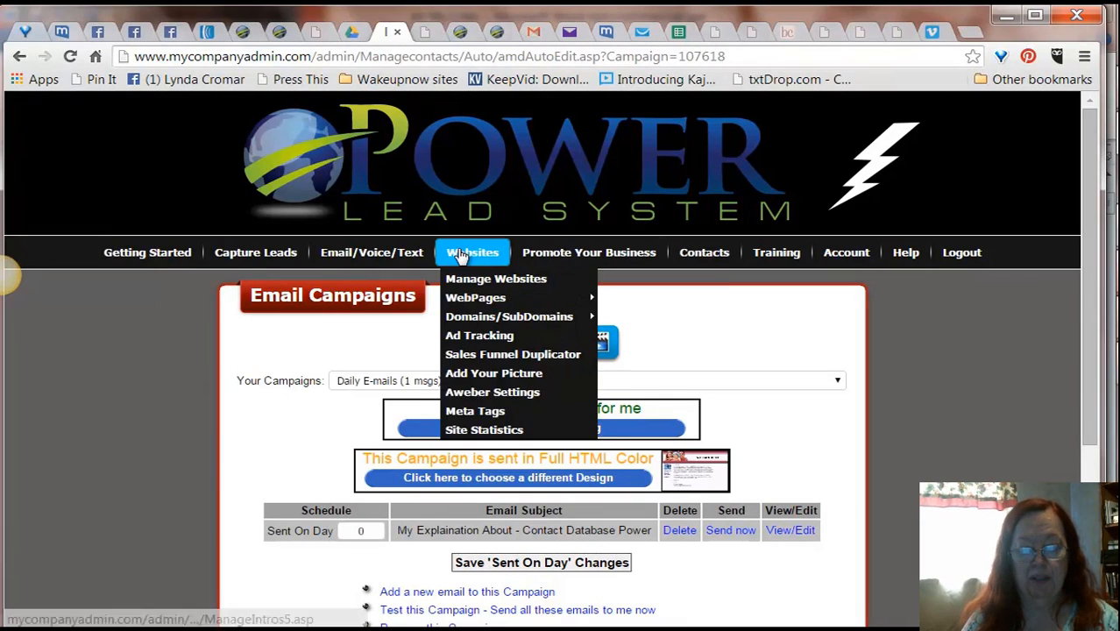
Step: Open Send Campaigns and choose the Daily E-mails campaign to send
{"action": "mouse_move", "coordinate": [383, 279]}
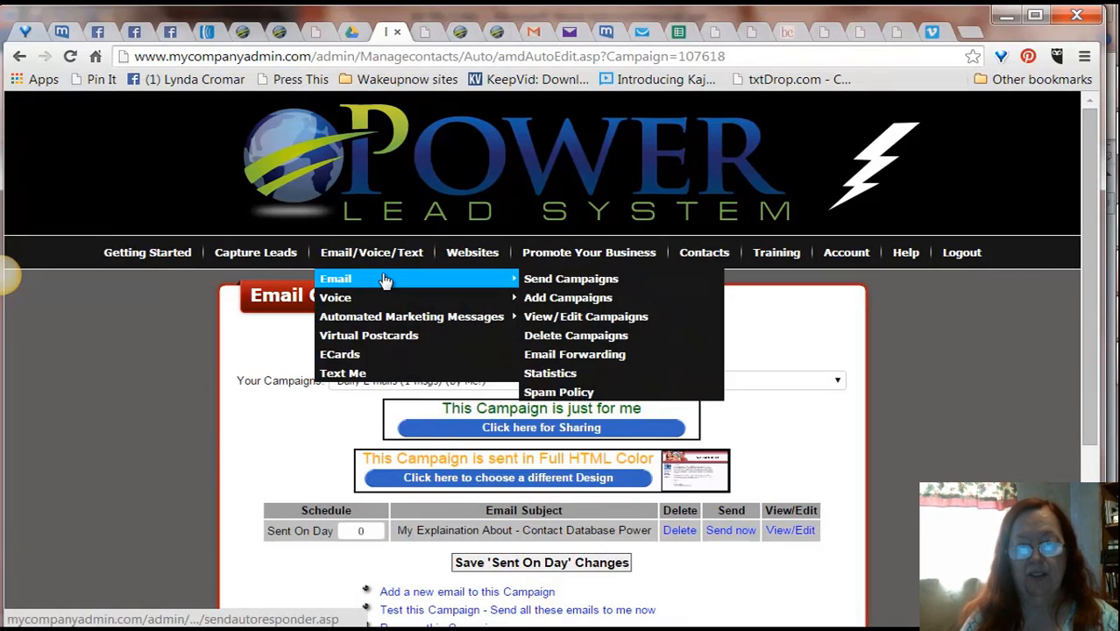
{"action": "left_click", "coordinate": [545, 282]}
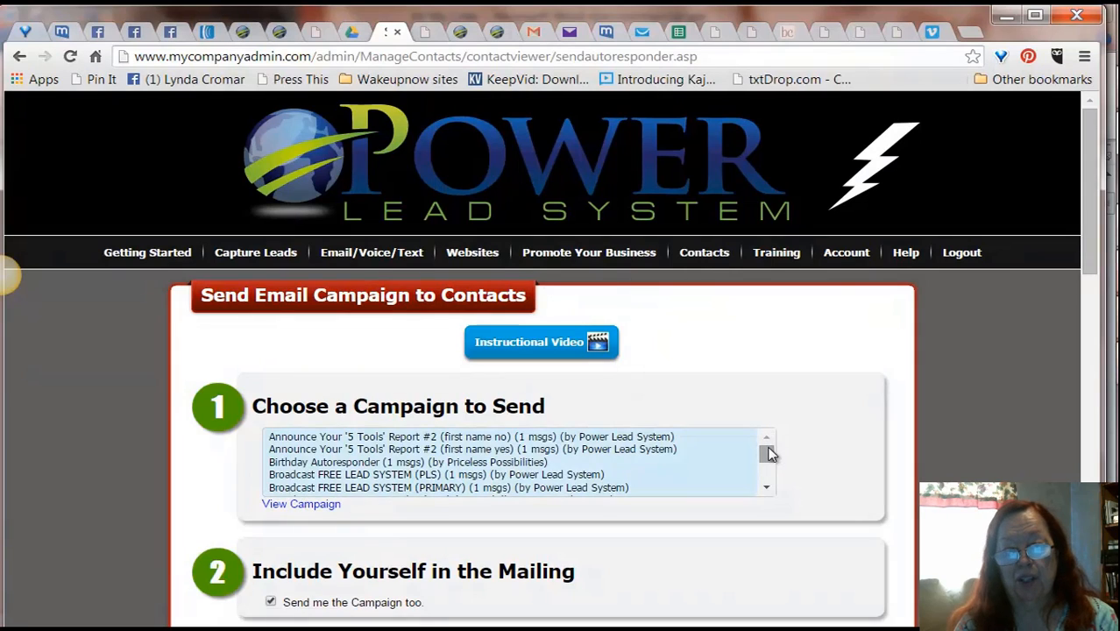
{"action": "left_click_drag", "start_coordinate": [768, 453], "coordinate": [770, 443]}
{"action": "scroll", "coordinate": [767, 488], "scroll_direction": "down", "scroll_amount": 2}
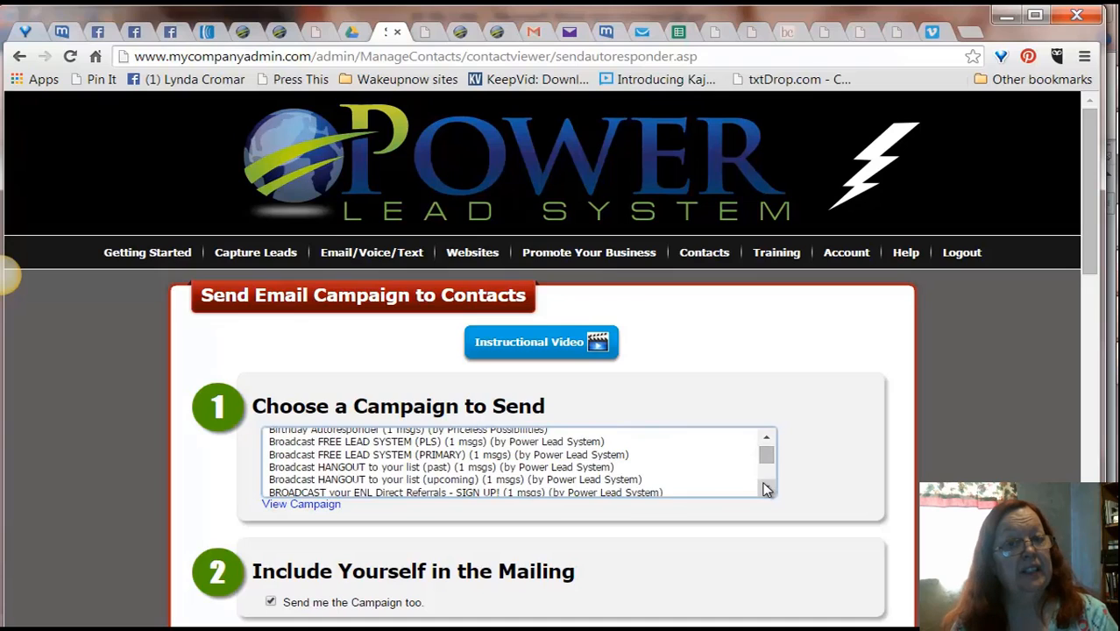
{"action": "scroll", "coordinate": [766, 488], "scroll_direction": "down", "scroll_amount": 1}
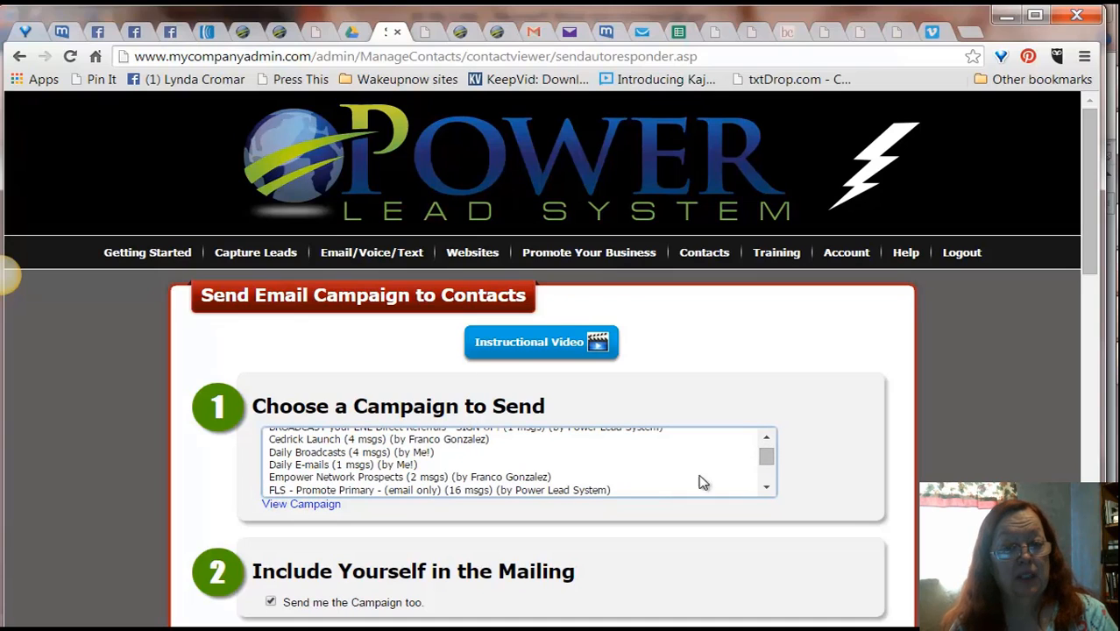
{"action": "left_click", "coordinate": [371, 466]}
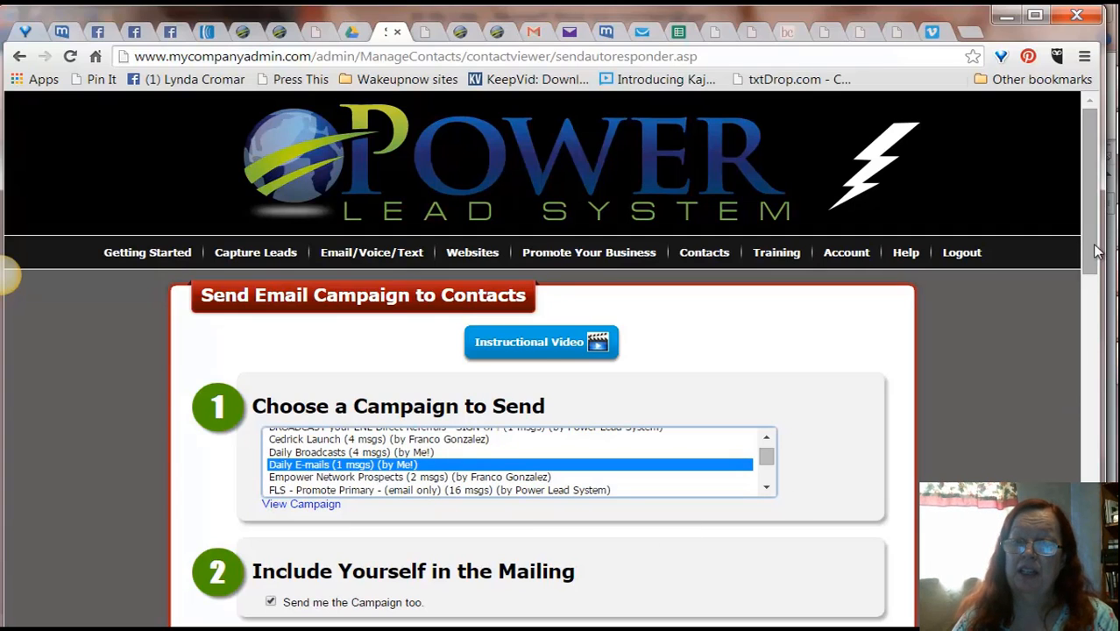
Step: Select every contact group except Took Survey as recipients of the campaign
{"action": "left_click_drag", "start_coordinate": [1093, 239], "coordinate": [1093, 405]}
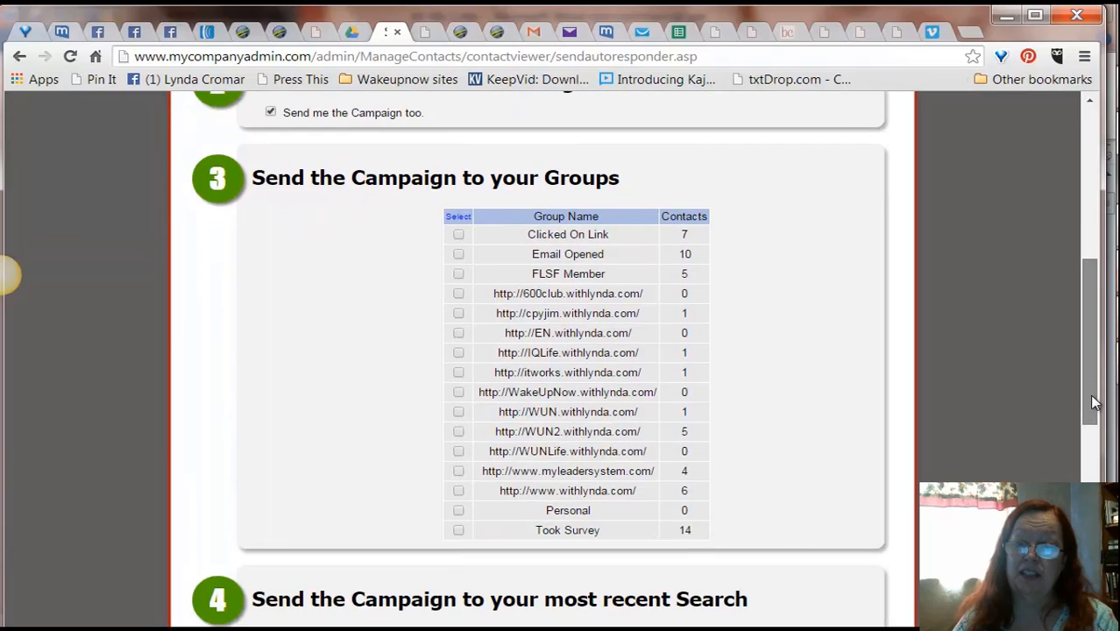
{"action": "left_click", "coordinate": [457, 235]}
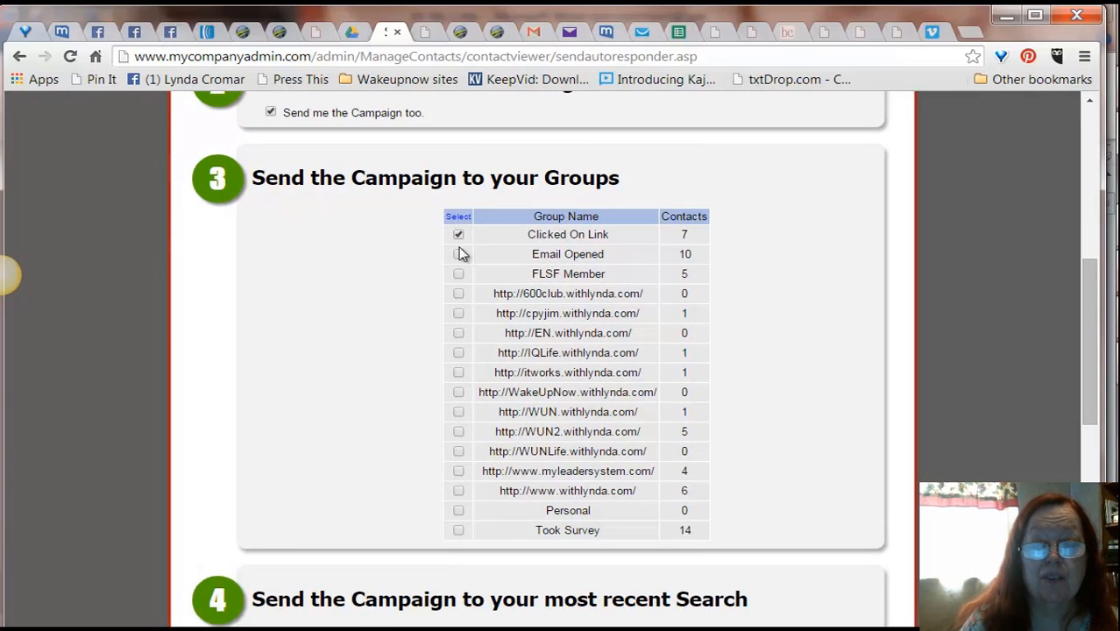
{"action": "left_click", "coordinate": [458, 295]}
{"action": "left_click", "coordinate": [459, 314]}
{"action": "left_click", "coordinate": [459, 334]}
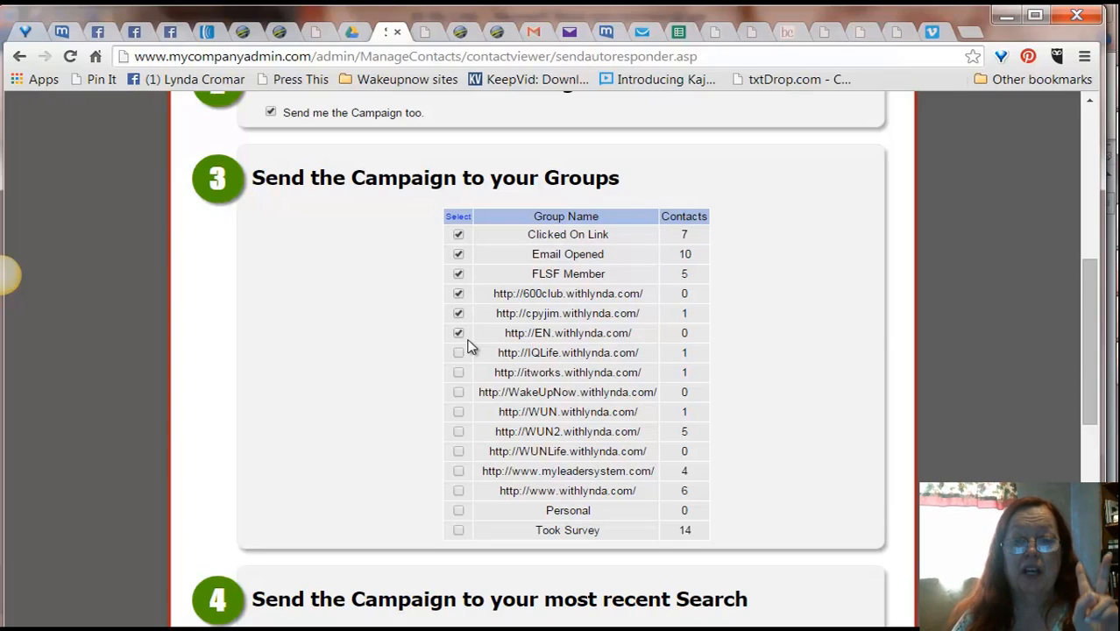
{"action": "left_click", "coordinate": [459, 372]}
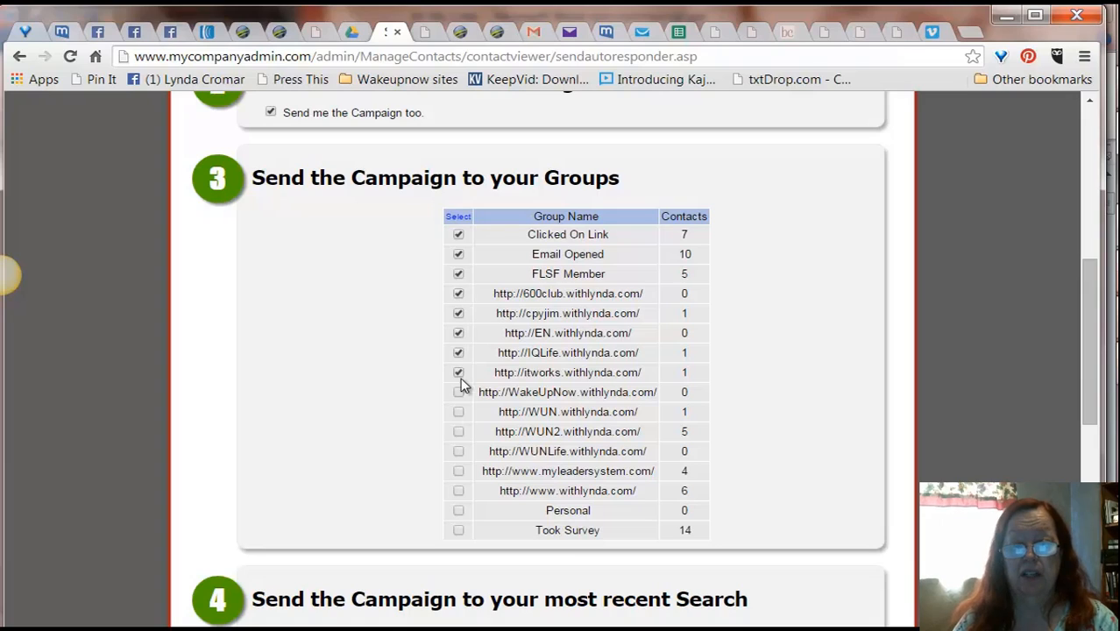
{"action": "left_click", "coordinate": [459, 432]}
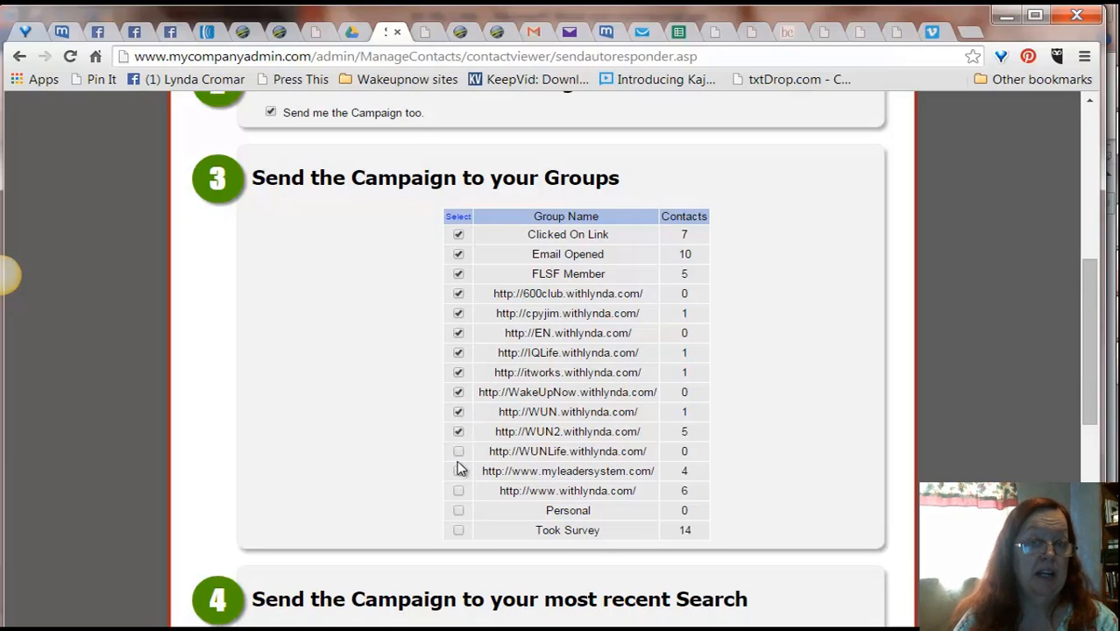
{"action": "left_click", "coordinate": [459, 451]}
{"action": "left_click", "coordinate": [458, 471]}
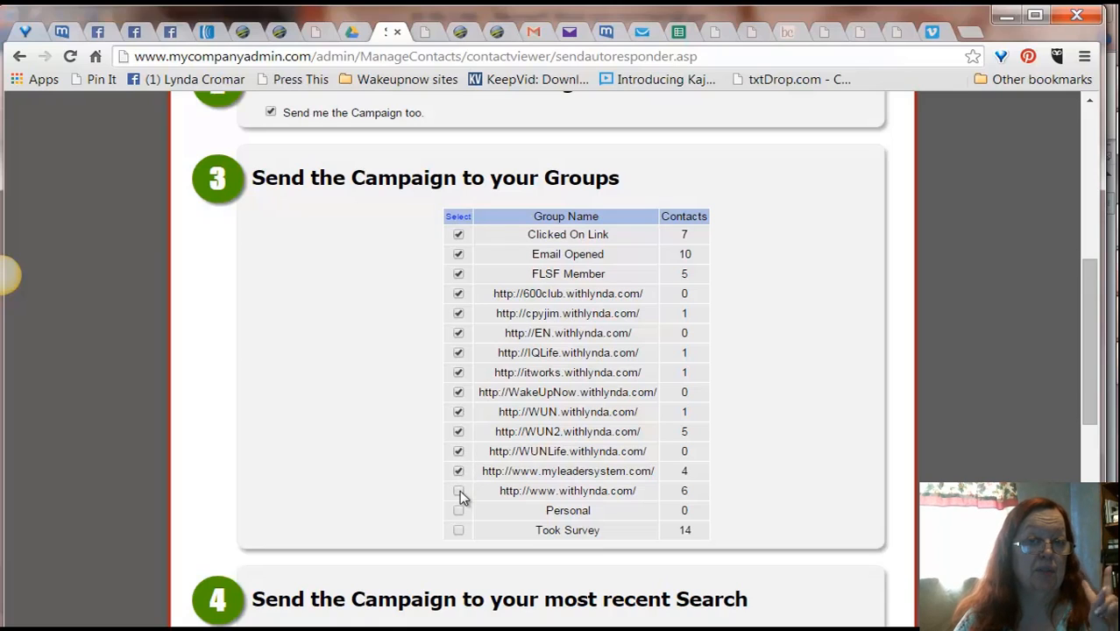
{"action": "left_click", "coordinate": [458, 491]}
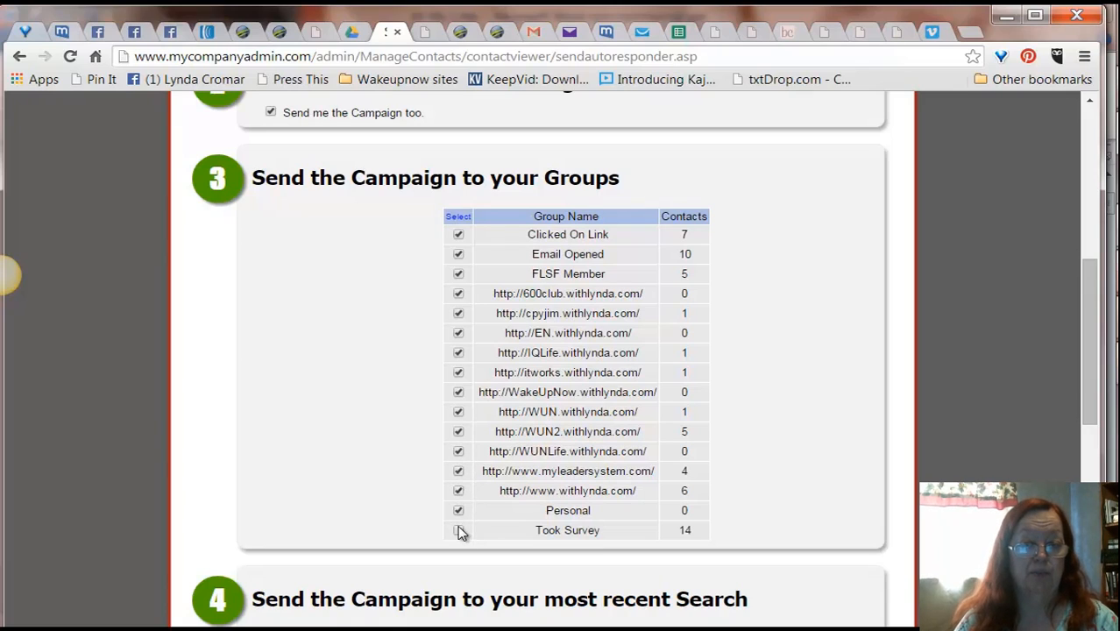
Step: Set the contact search criteria to First Name
{"action": "scroll", "coordinate": [1071, 353], "scroll_direction": "down", "scroll_amount": 6}
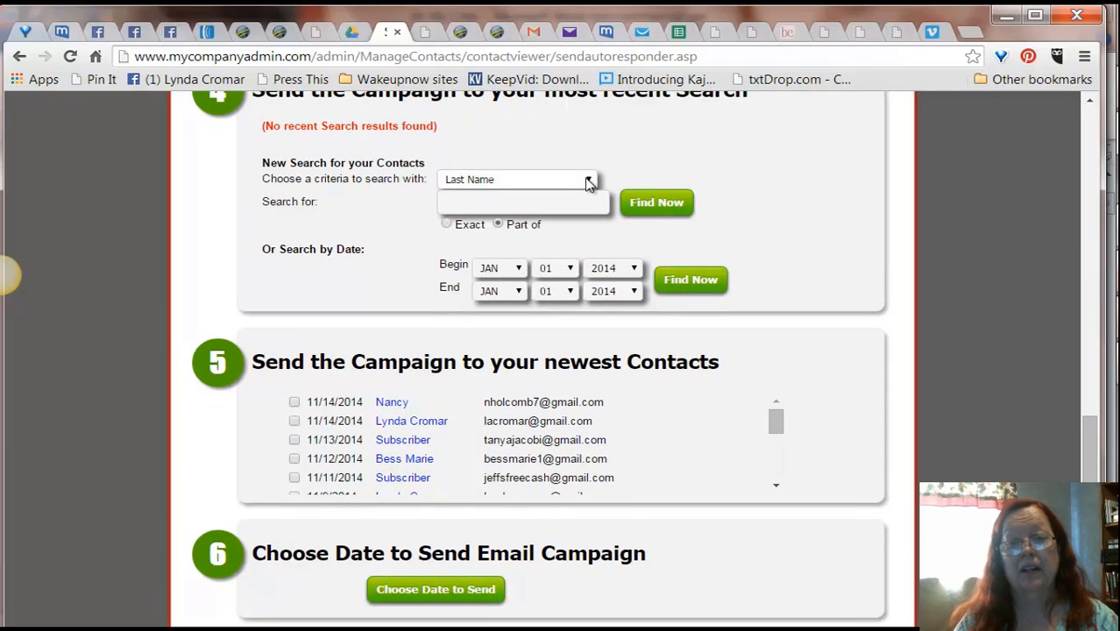
{"action": "left_click", "coordinate": [590, 180]}
{"action": "left_click", "coordinate": [462, 196]}
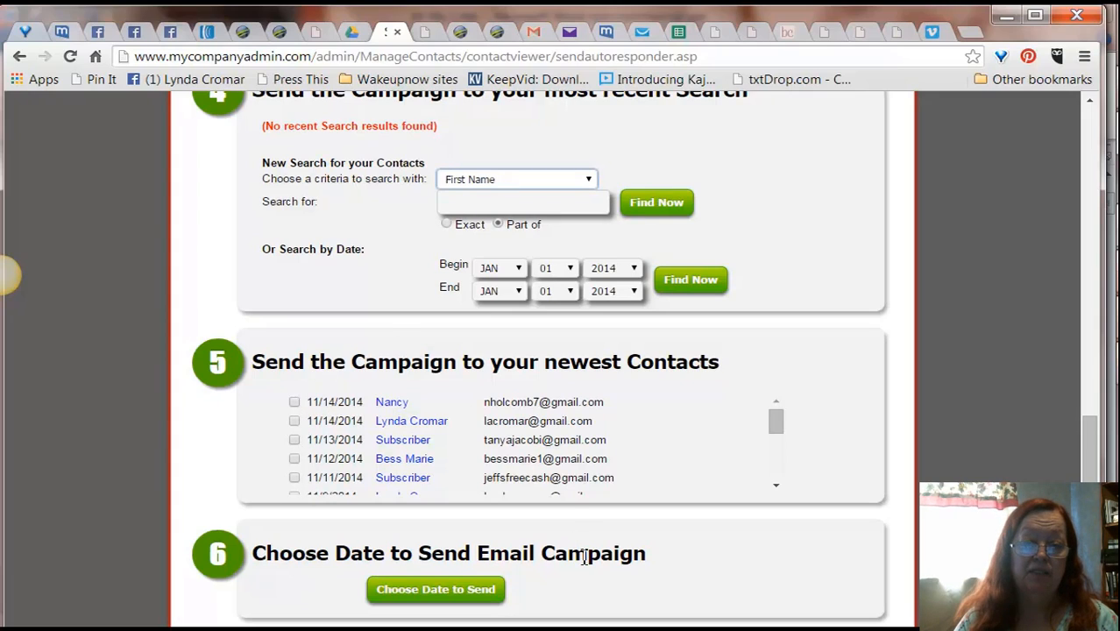
Step: Scroll through the send confirmation page to review the campaign, groups, domain and sending options
{"action": "left_click_drag", "start_coordinate": [1094, 459], "coordinate": [1092, 494]}
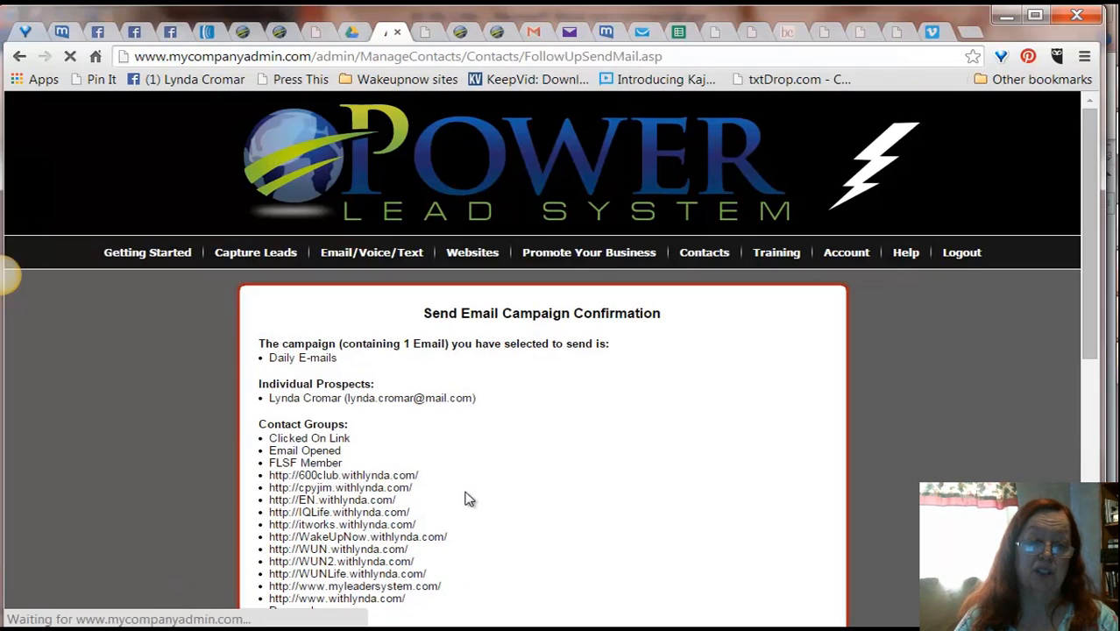
{"action": "left_click_drag", "start_coordinate": [1093, 296], "coordinate": [1106, 542]}
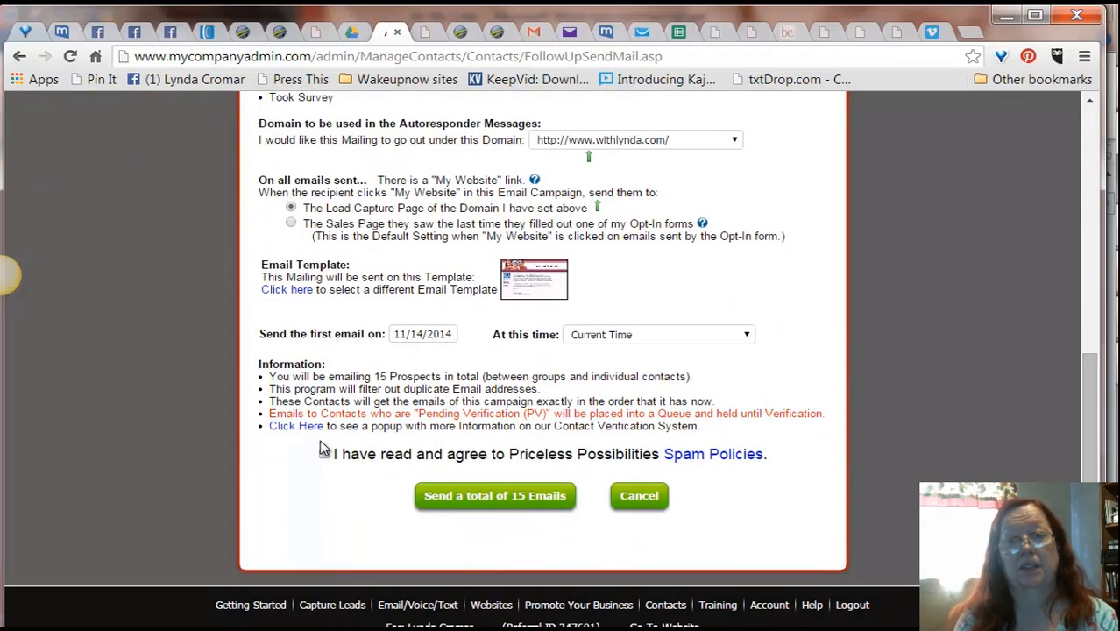